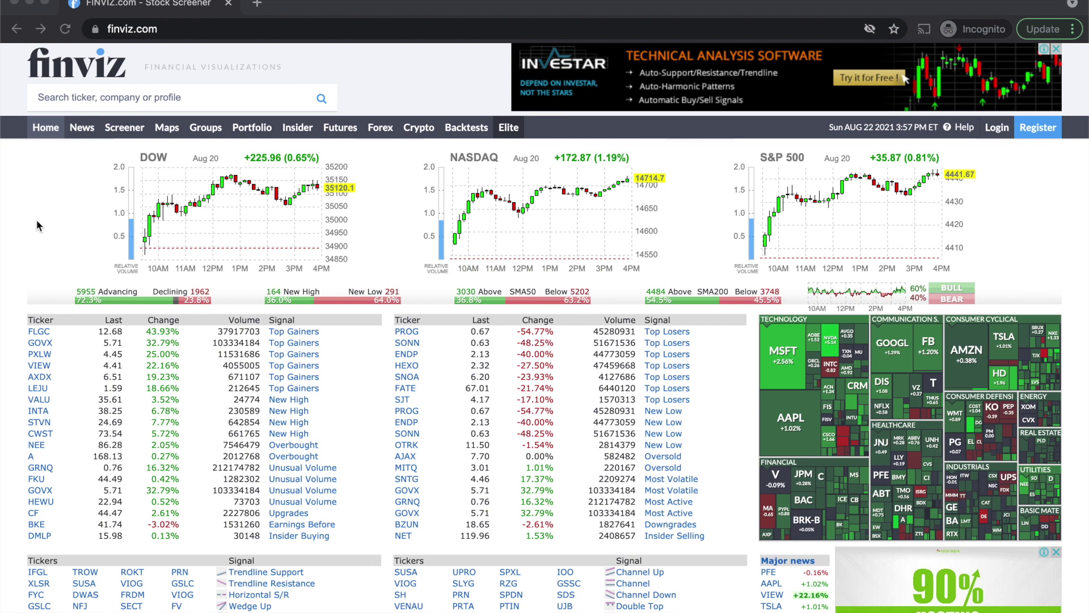
# - Open the stock screener and display the complete set of descriptive, fundamental and technical filters
pyautogui.click(110, 92)
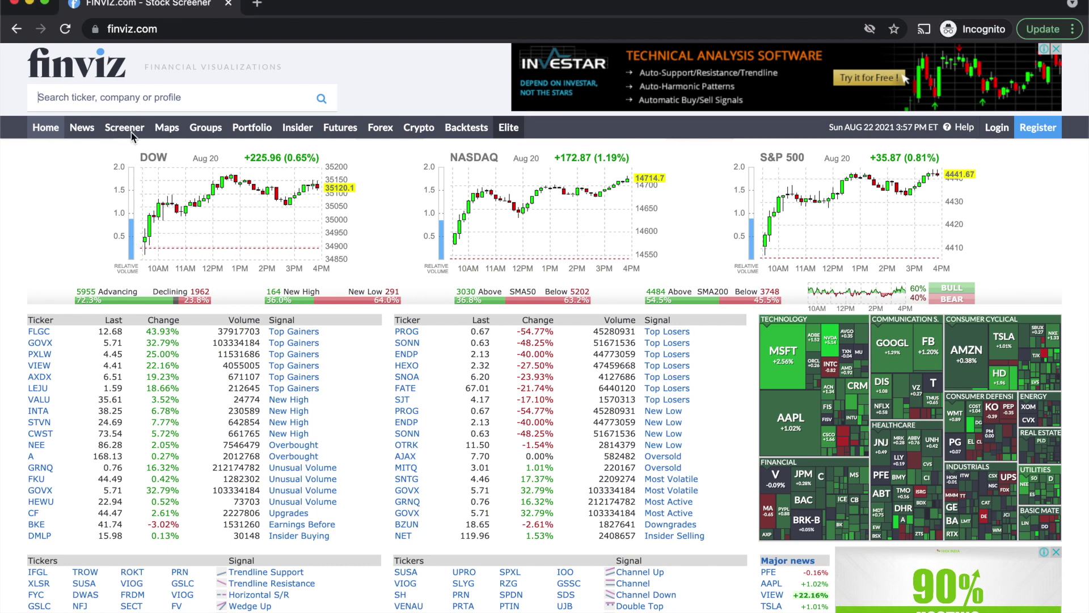
pyautogui.click(127, 132)
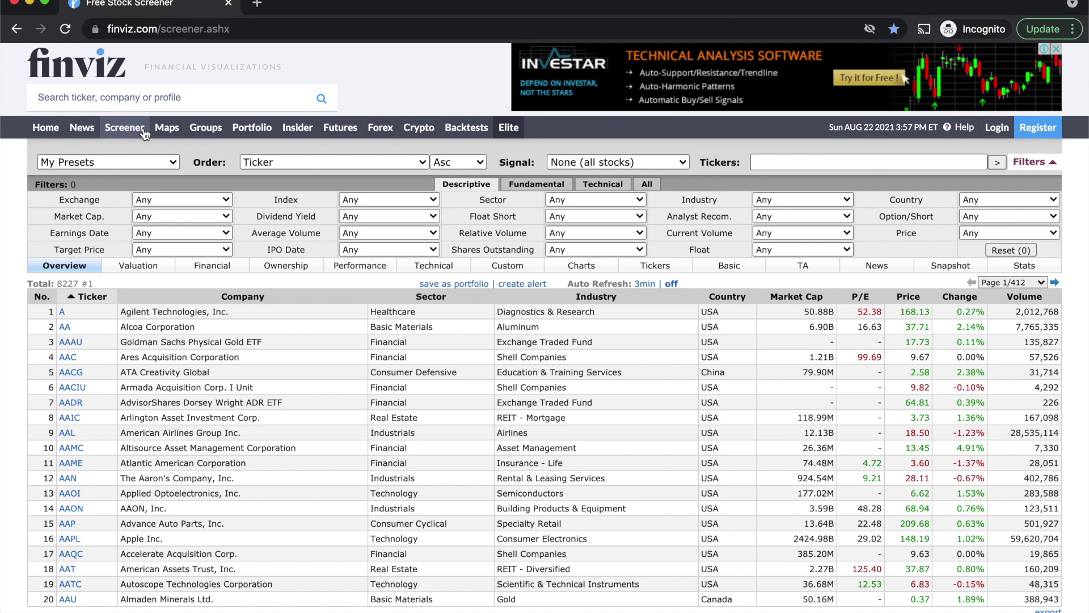
pyautogui.click(117, 126)
pyautogui.click(646, 185)
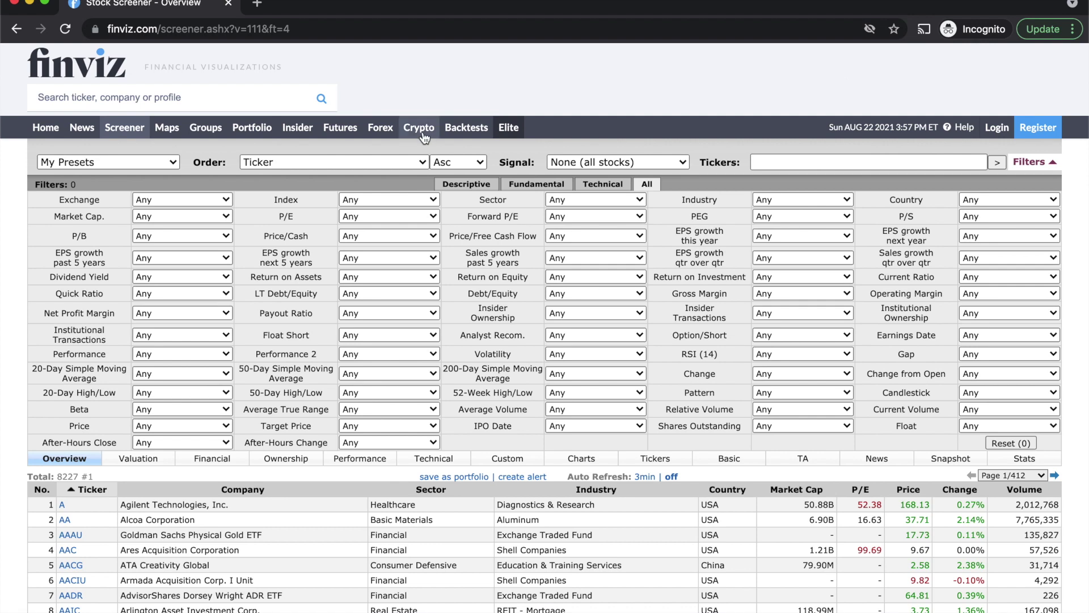
# - Filter the stocks to a market cap of +Mid (over $2bln) and the country USA
pyautogui.click(165, 215)
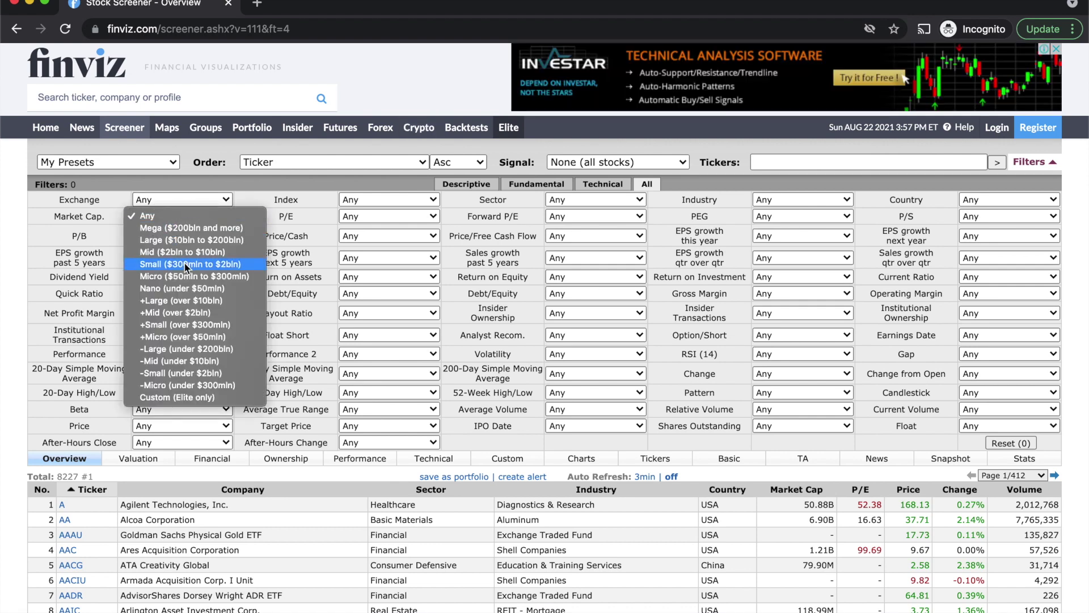
pyautogui.click(204, 314)
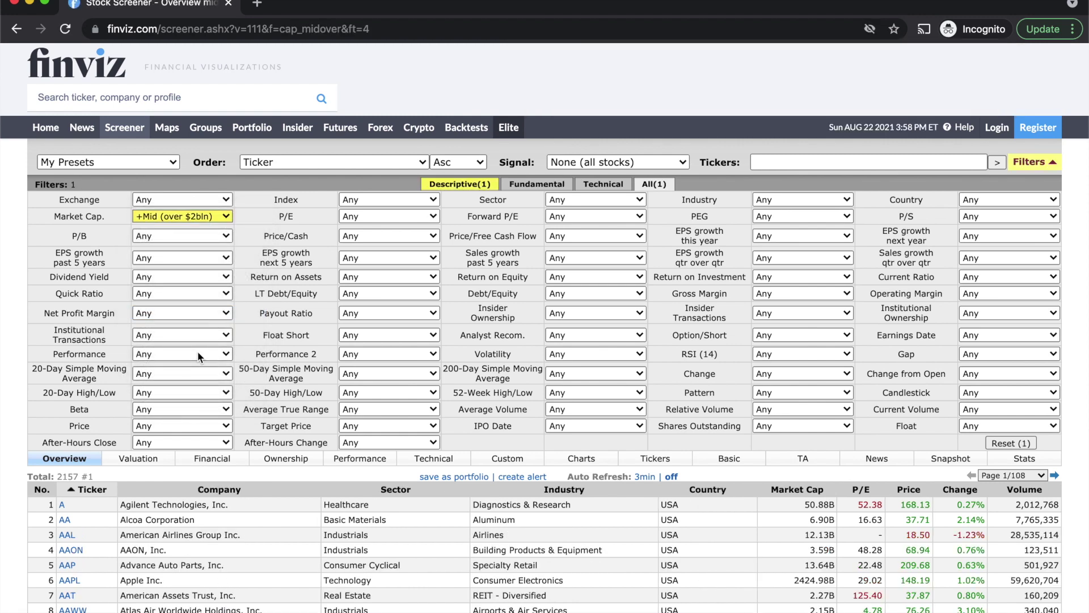
pyautogui.click(998, 199)
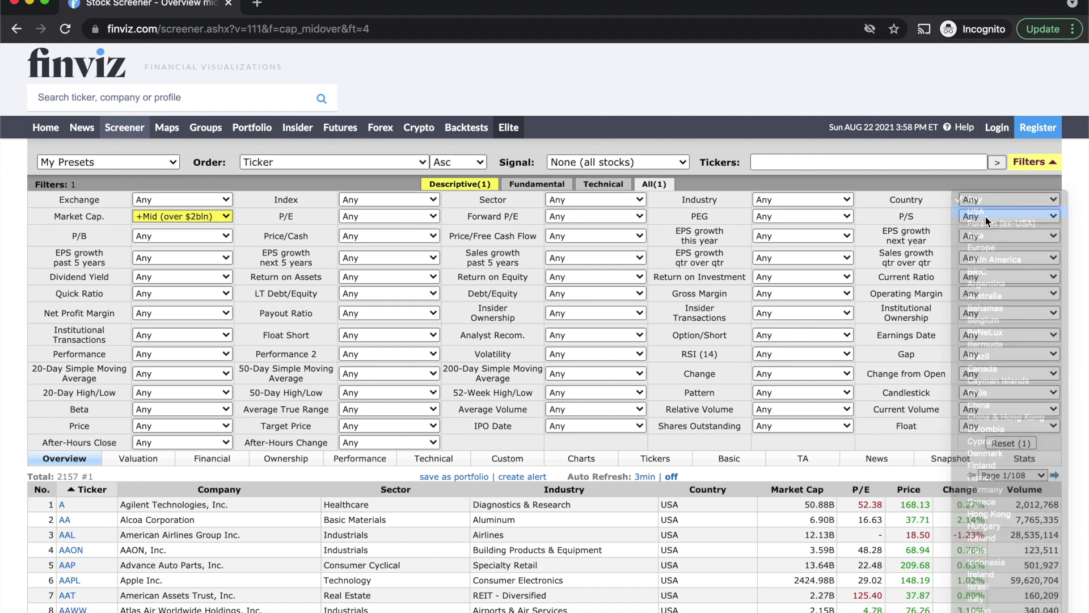
pyautogui.click(987, 212)
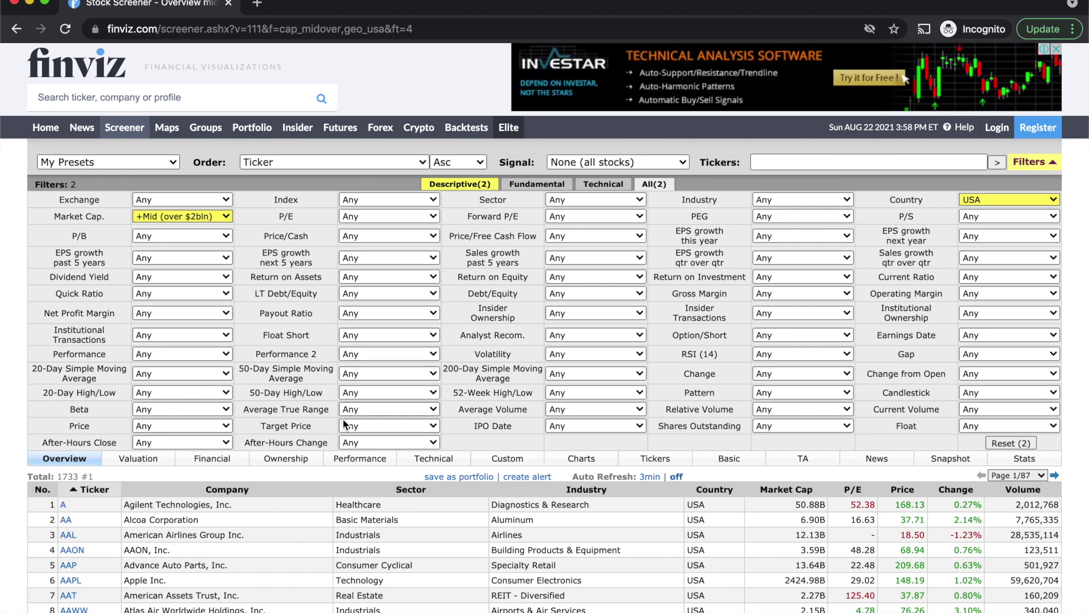
# - Set the target price filter to Above Price and the analyst recommendation filter to Buy or better
pyautogui.click(370, 430)
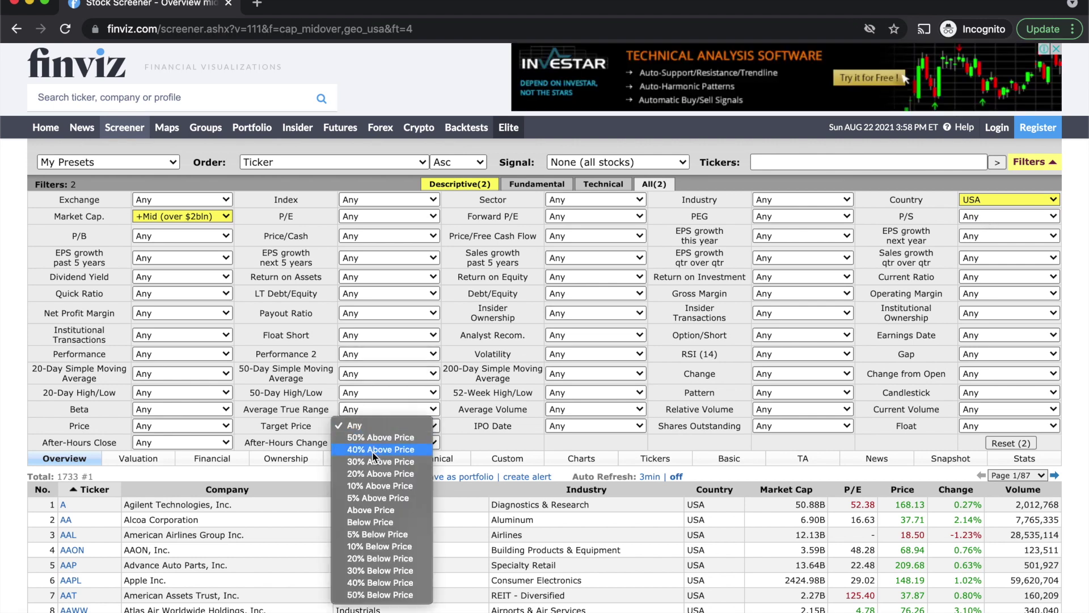
pyautogui.click(372, 513)
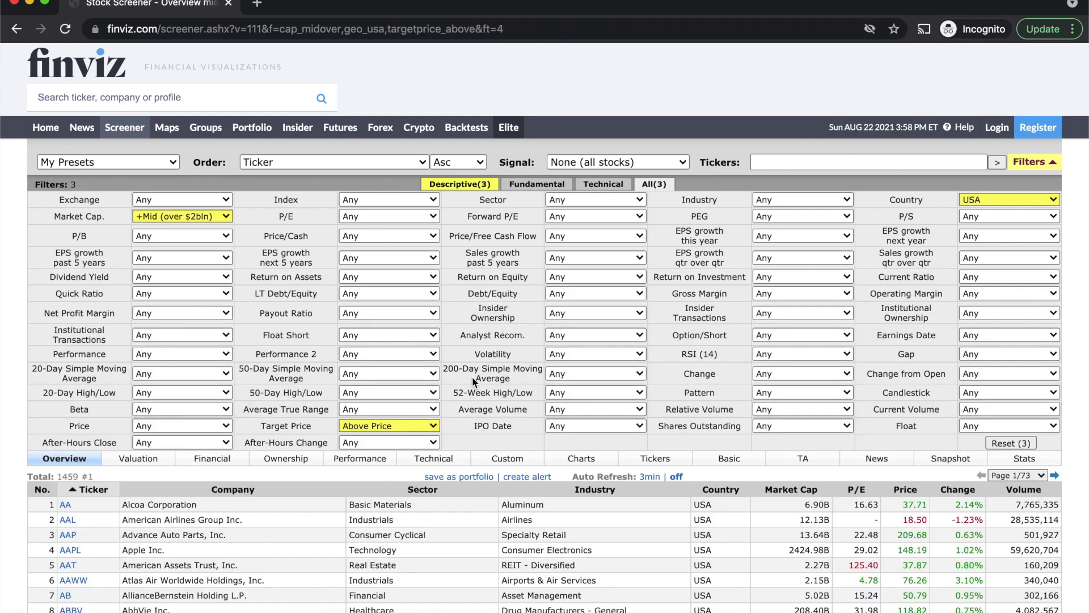
pyautogui.click(611, 331)
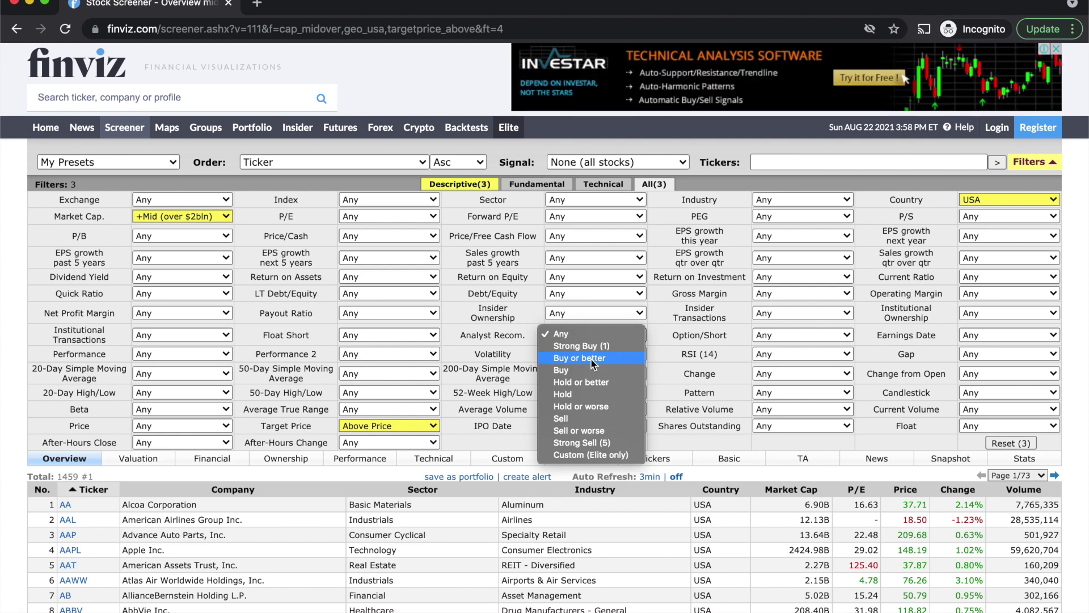
pyautogui.click(592, 359)
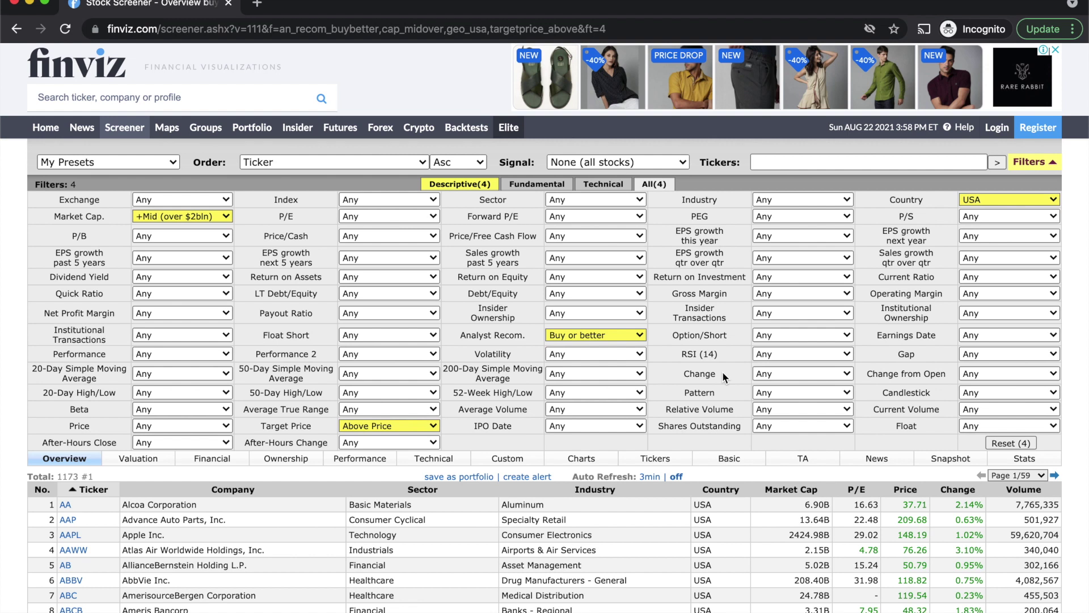
# - Set the RSI (14) filter to Oversold (40) and the 52-week high/low filter to 0-10% above Low
pyautogui.click(765, 352)
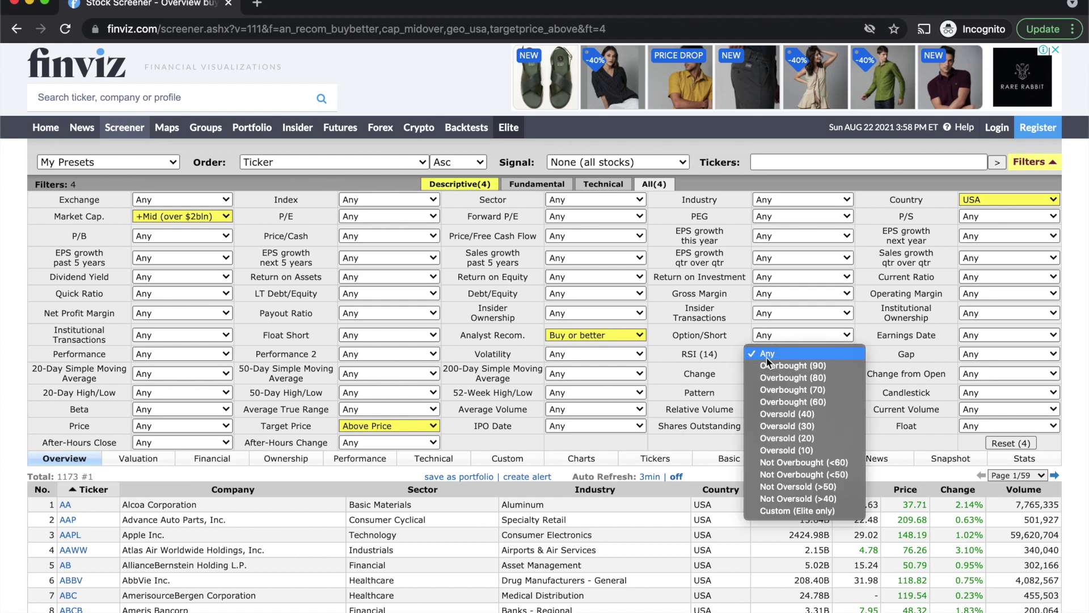
pyautogui.click(807, 417)
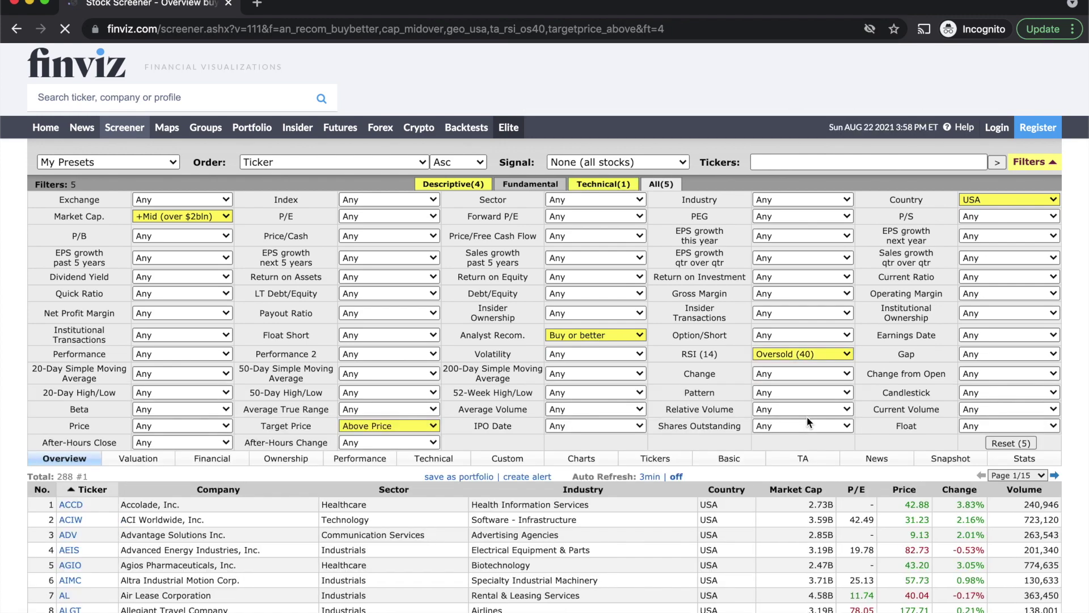
pyautogui.scroll(-3, 807, 417)
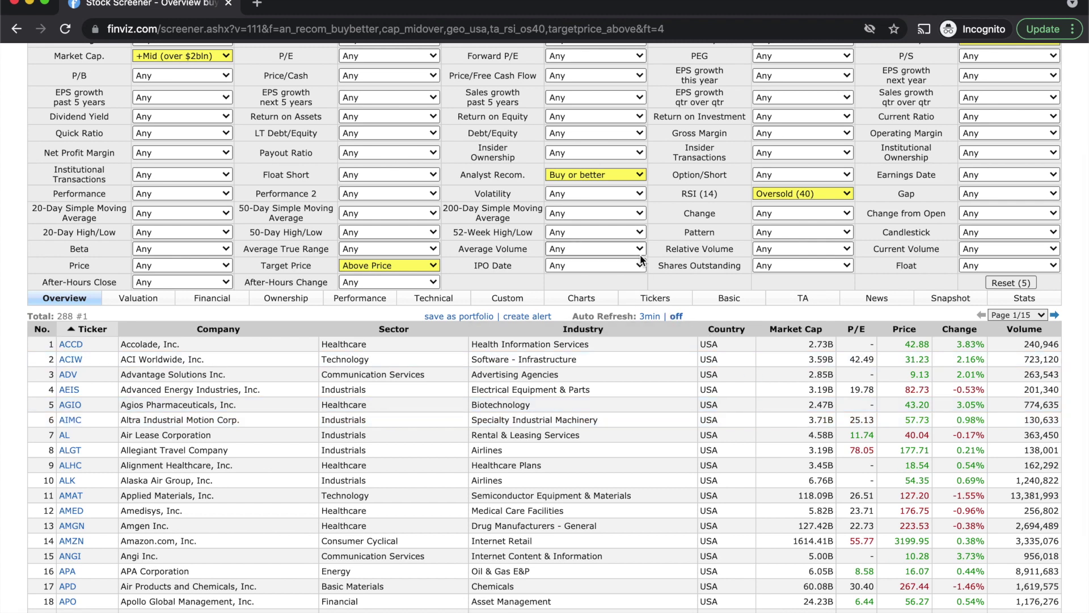
pyautogui.click(565, 239)
pyautogui.scroll(-1, 607, 363)
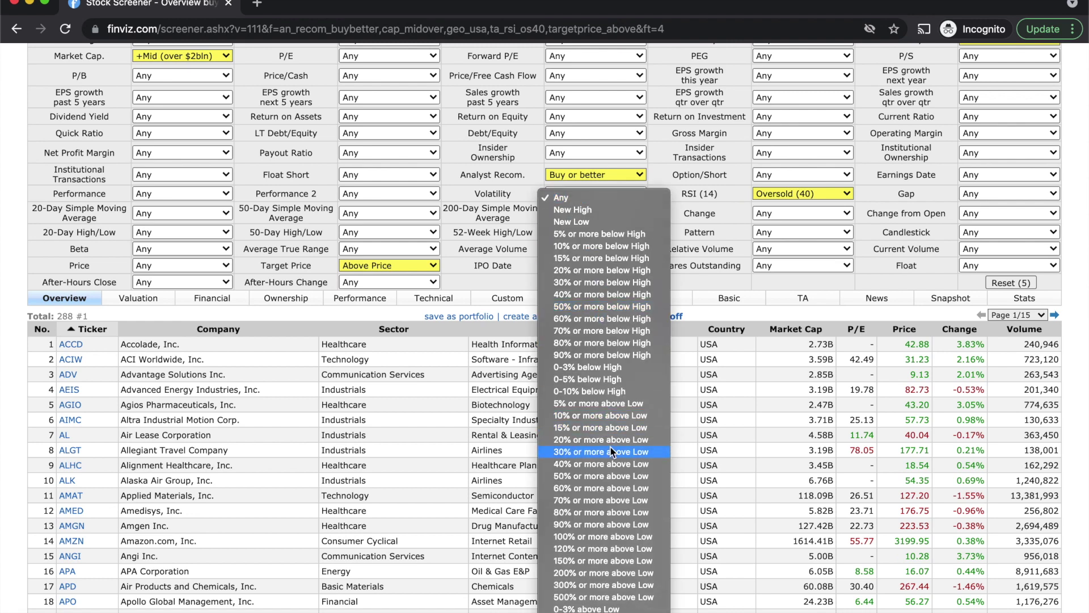
pyautogui.click(542, 482)
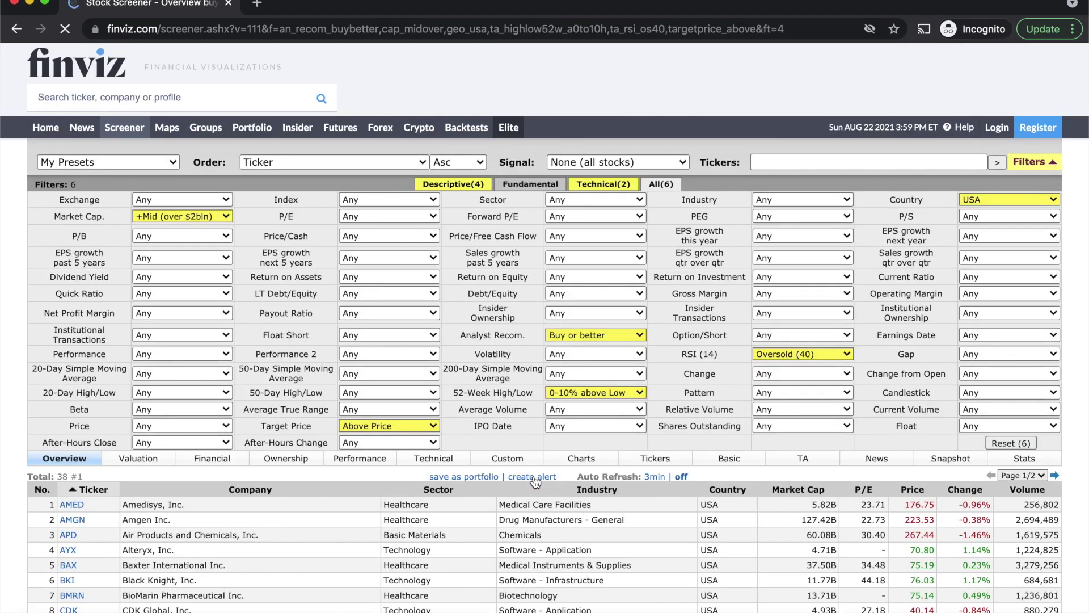
# - Show the filtered stocks as candle charts with a weekly timeframe
pyautogui.scroll(-5, 105, 487)
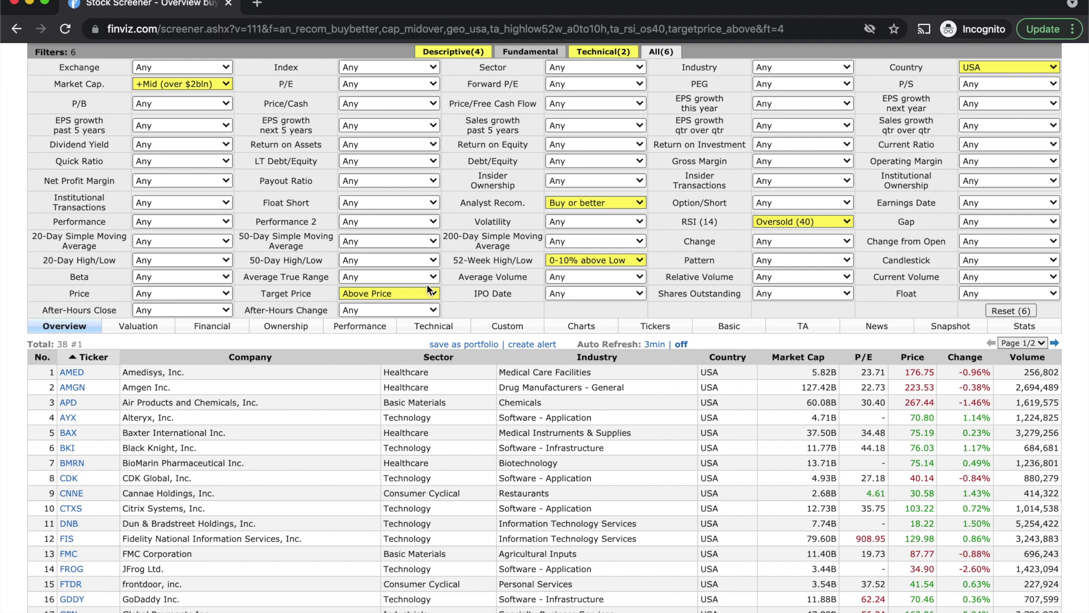
pyautogui.moveTo(543, 239)
pyautogui.click(589, 327)
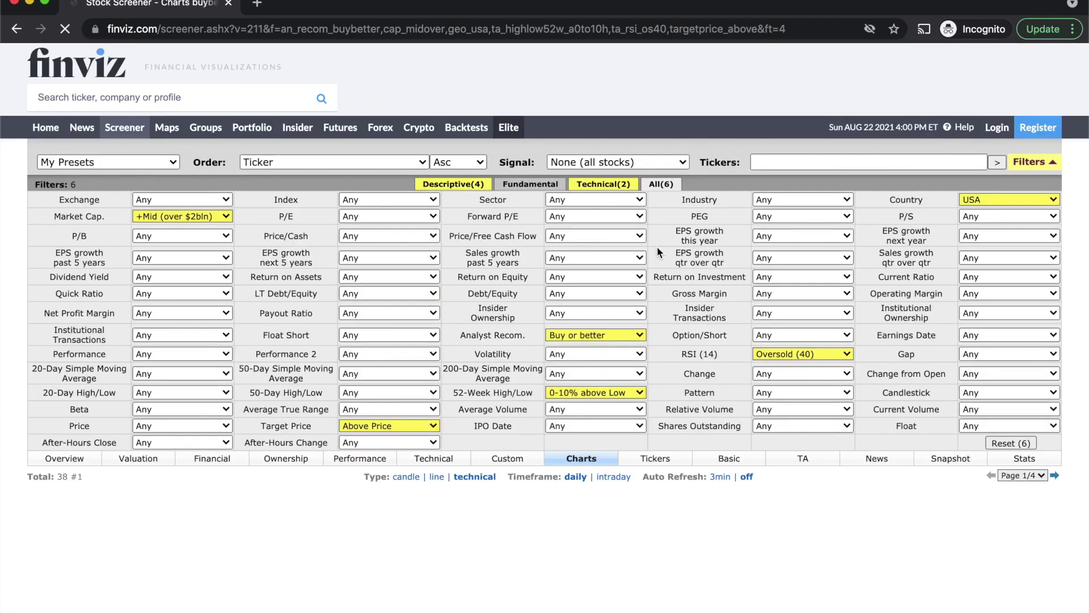
pyautogui.scroll(-5, 744, 287)
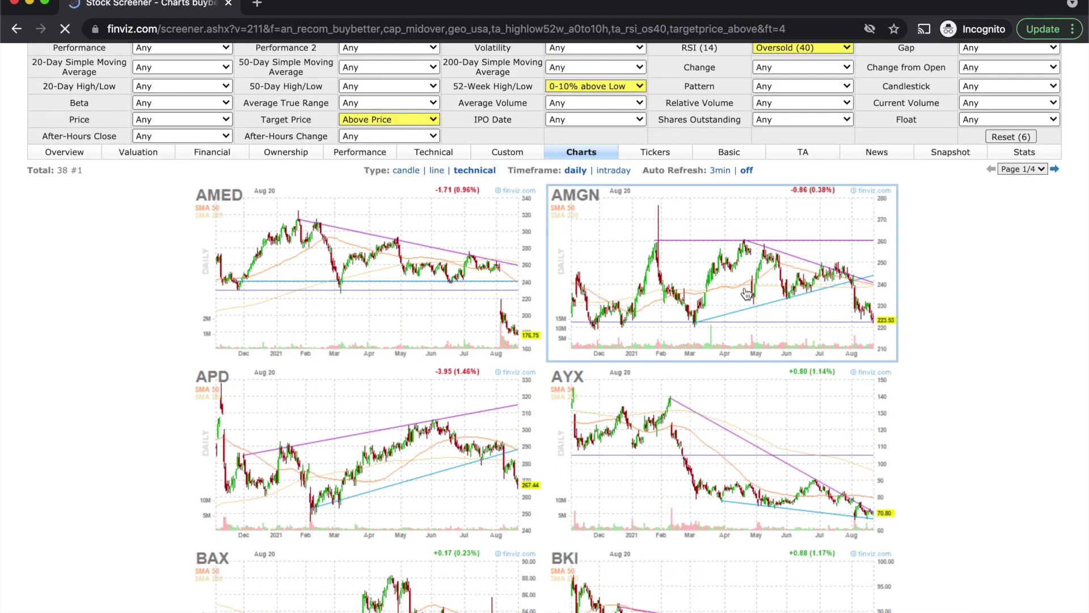
pyautogui.moveTo(747, 293)
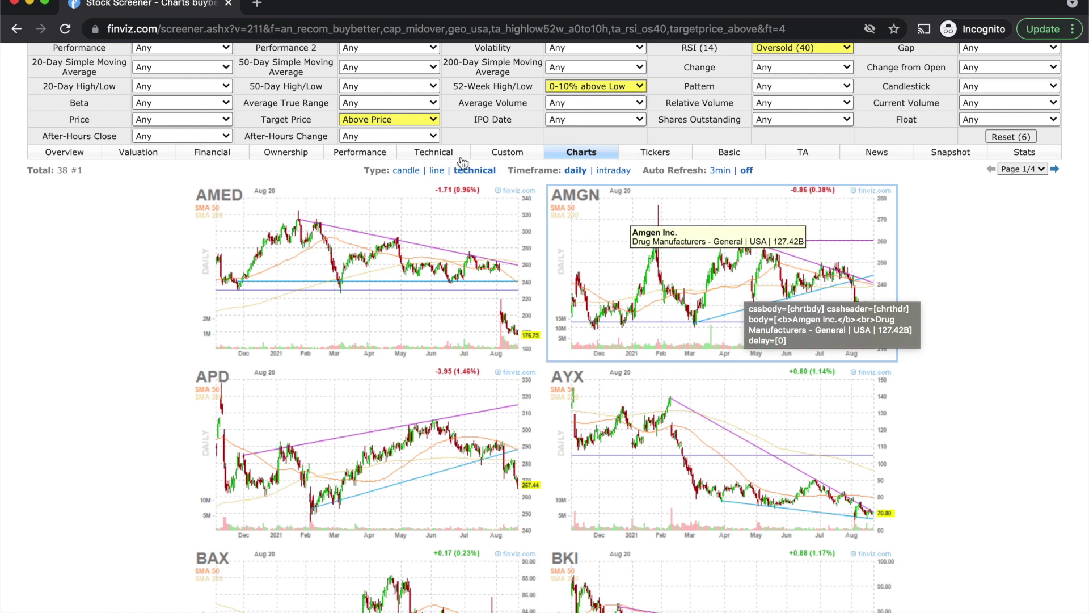
pyautogui.click(408, 171)
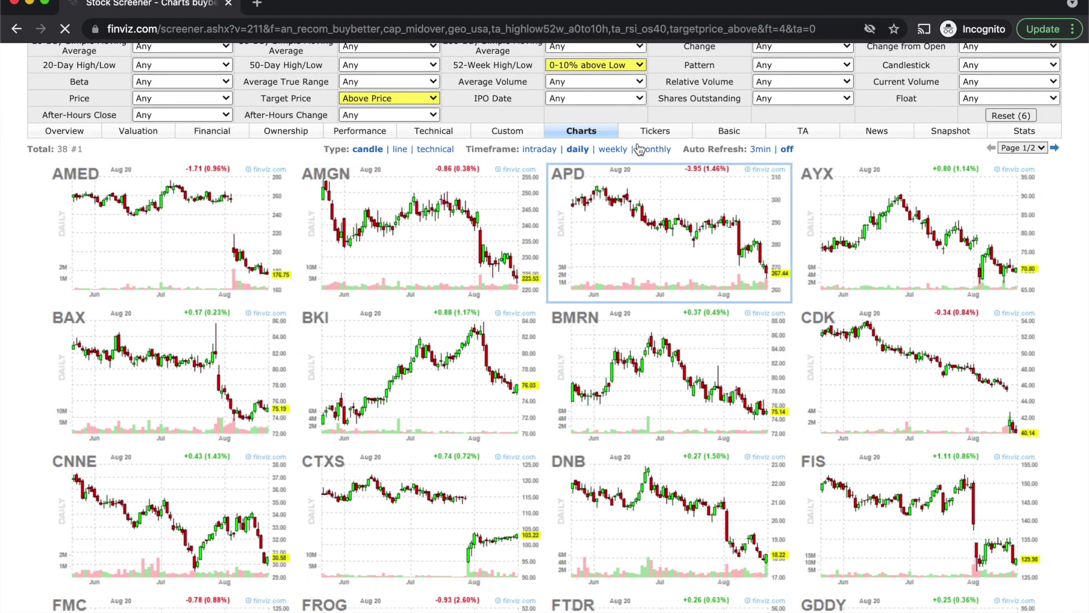
pyautogui.click(614, 150)
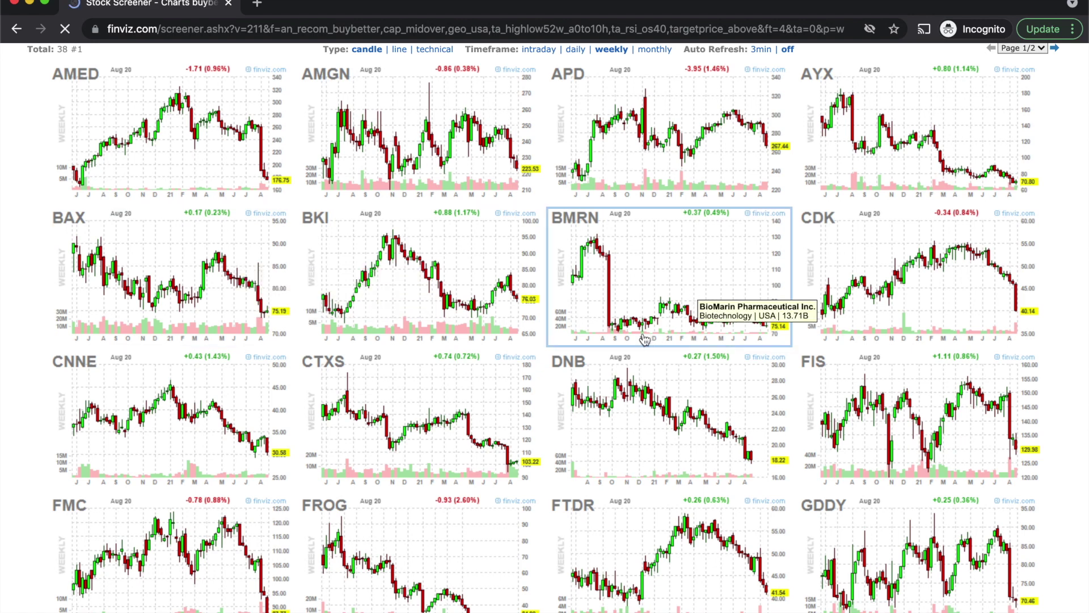
# - Look over the weekly charts and set the Option/Short filter to Optionable
pyautogui.scroll(-1, 899, 318)
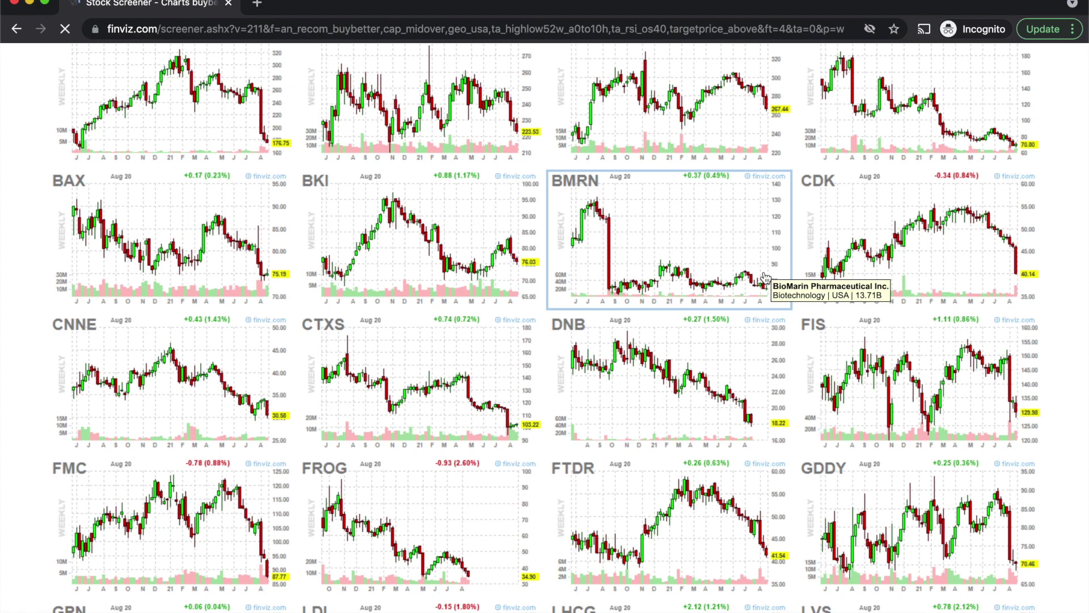
pyautogui.scroll(4, 765, 277)
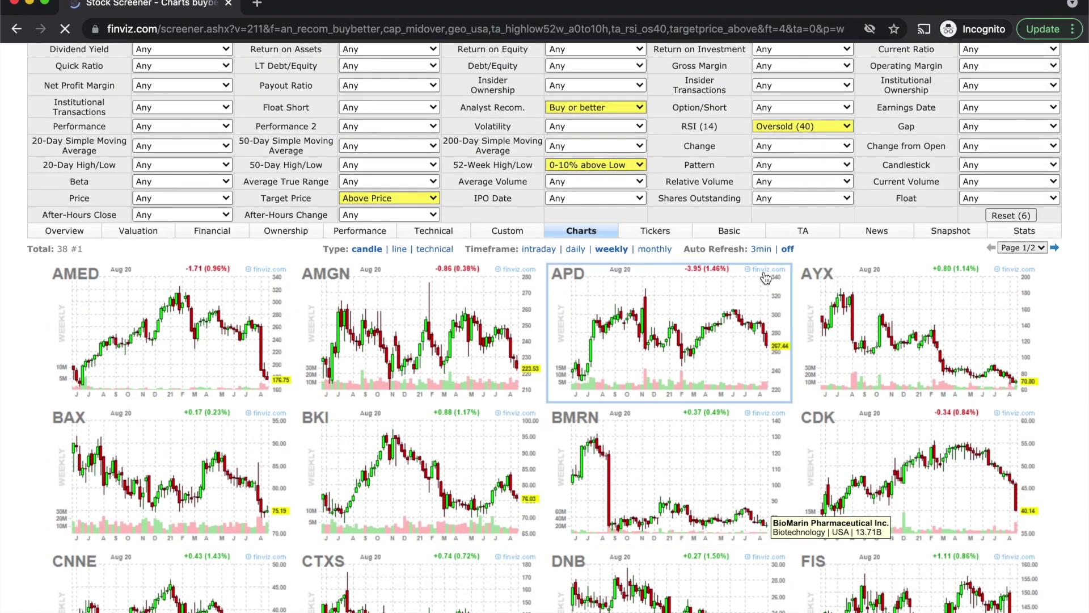
pyautogui.scroll(4, 765, 277)
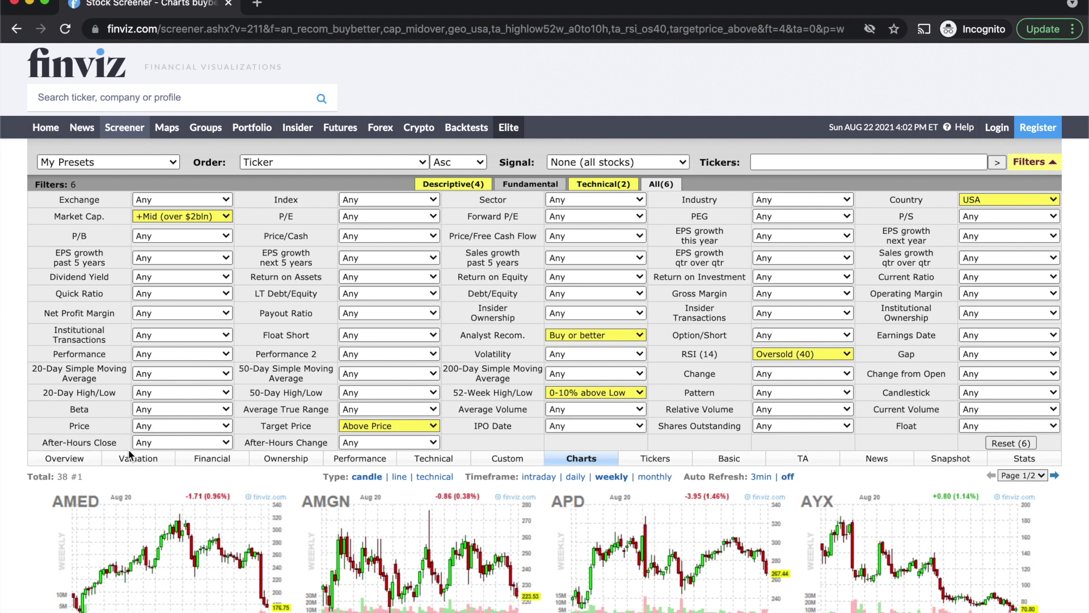
pyautogui.click(788, 336)
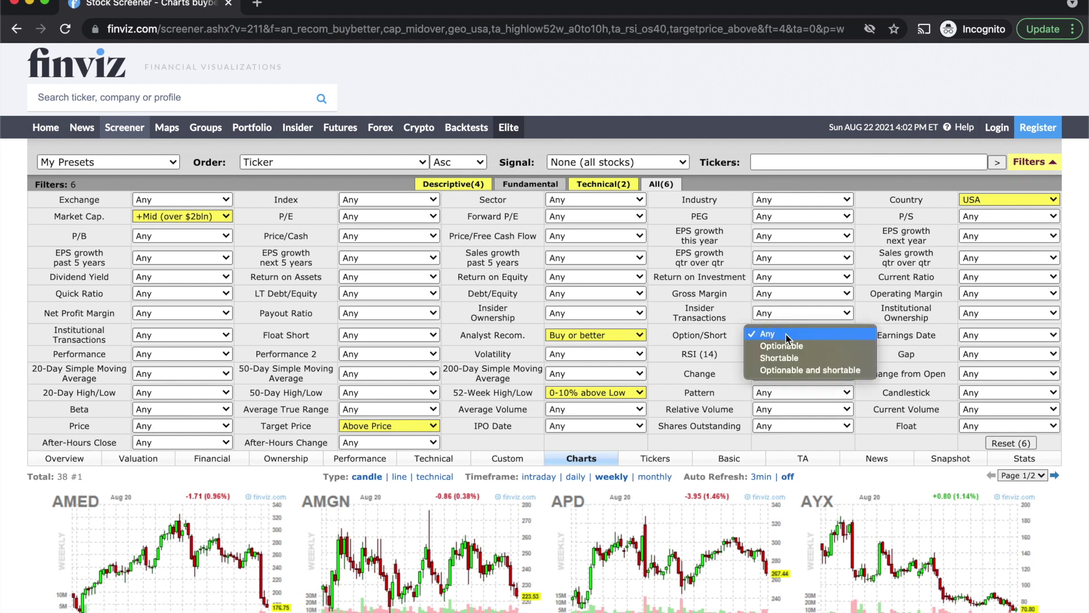
pyautogui.click(788, 347)
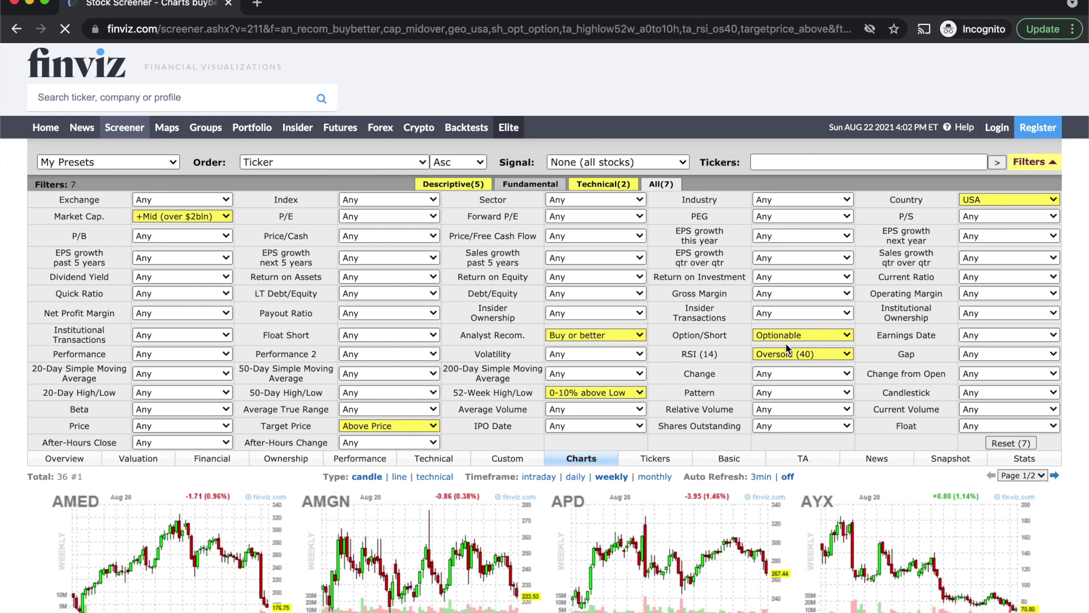
pyautogui.scroll(-5, 227, 341)
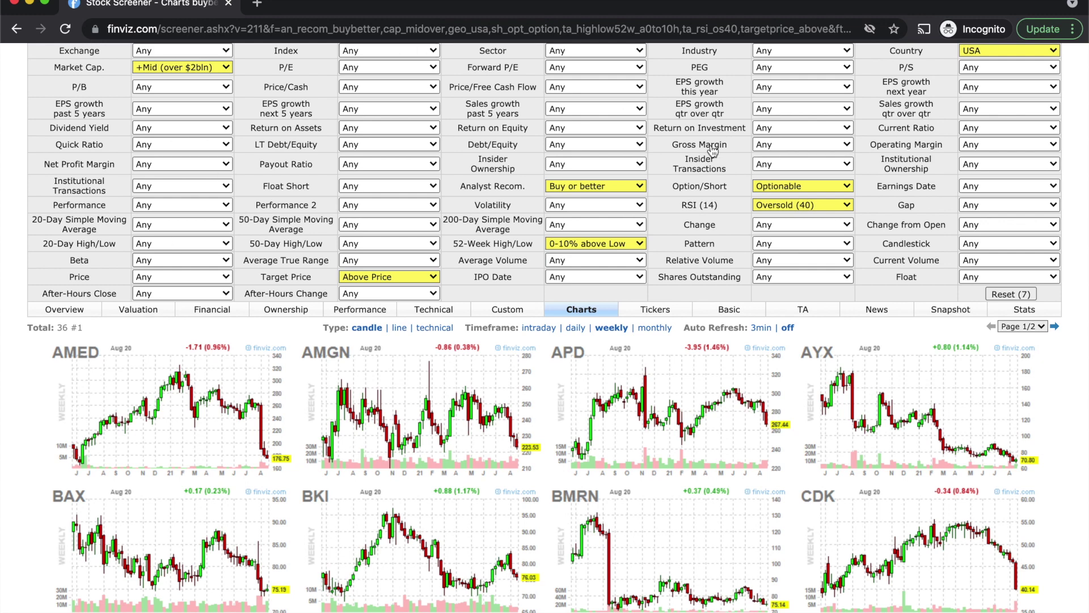
pyautogui.click(792, 187)
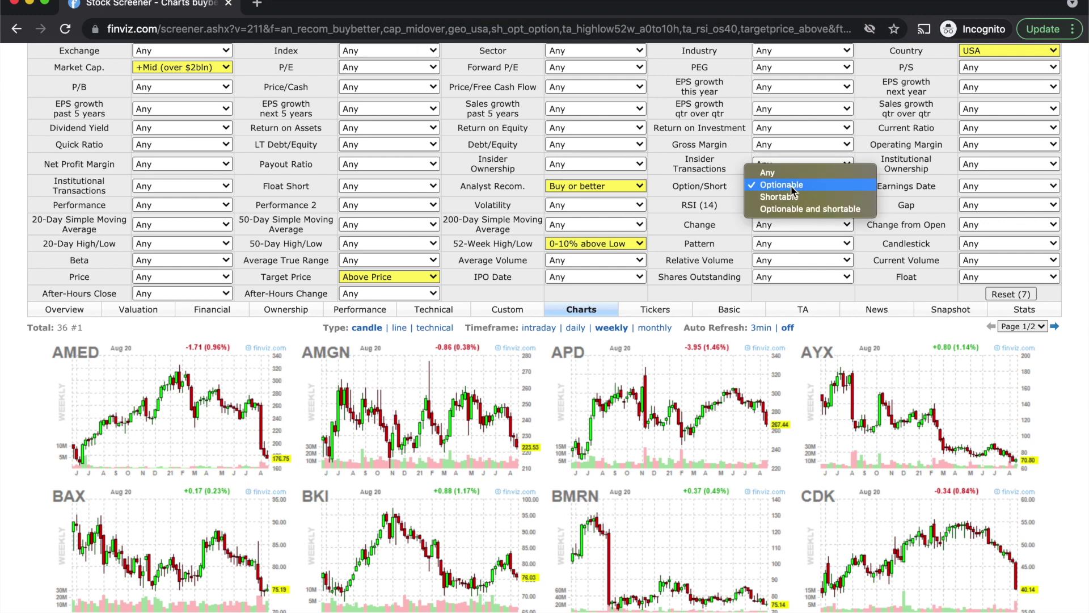
pyautogui.click(22, 386)
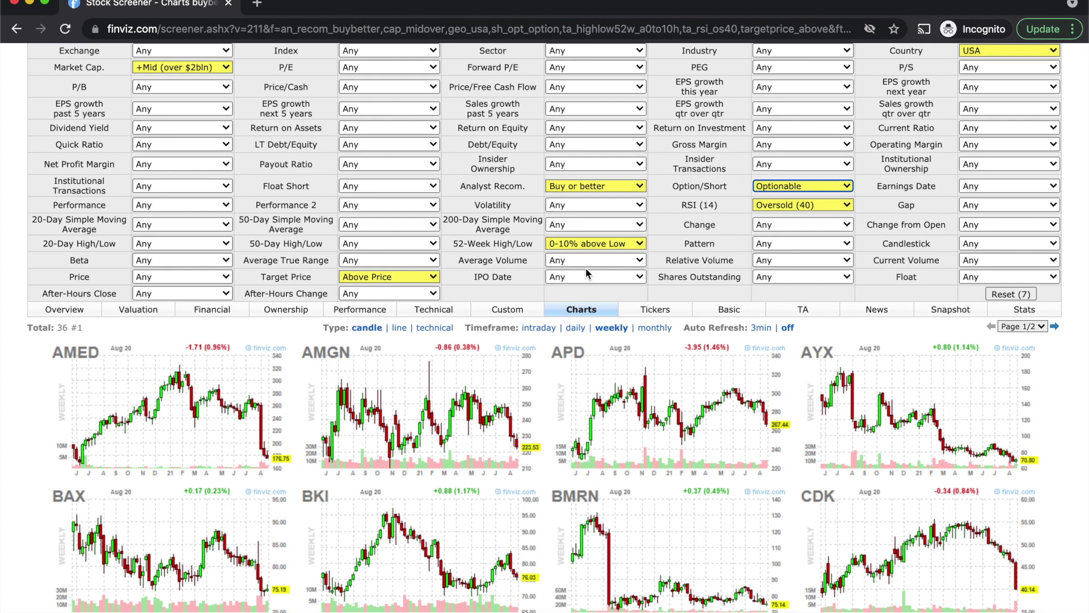
# - Set the average volume filter to Over 1M and look through the charts of the remaining stocks
pyautogui.click(556, 263)
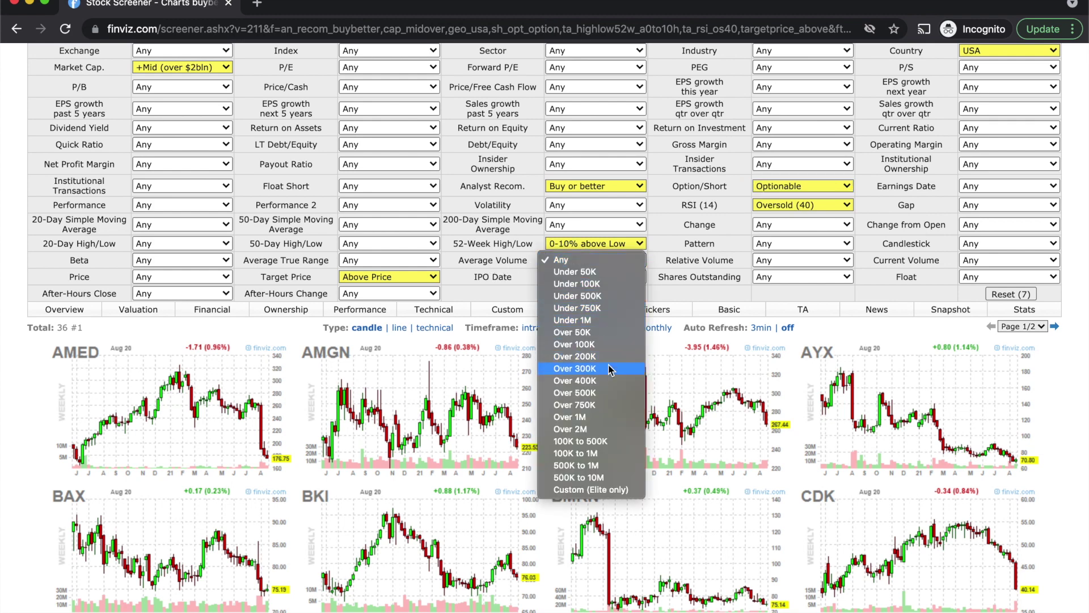
pyautogui.press('Escape')
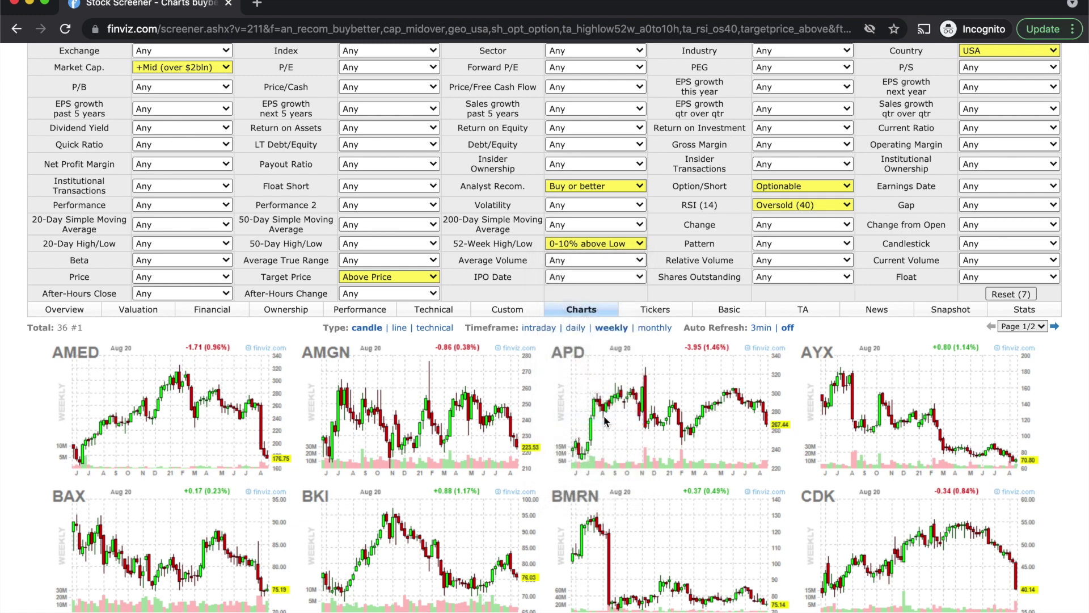
pyautogui.click(606, 421)
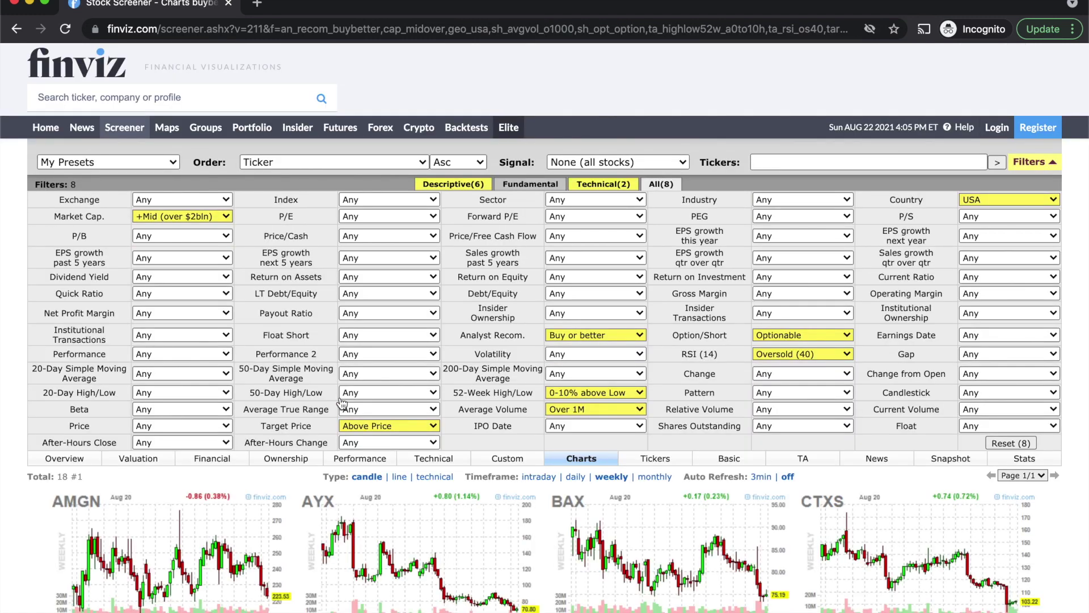
pyautogui.scroll(-7, 17, 454)
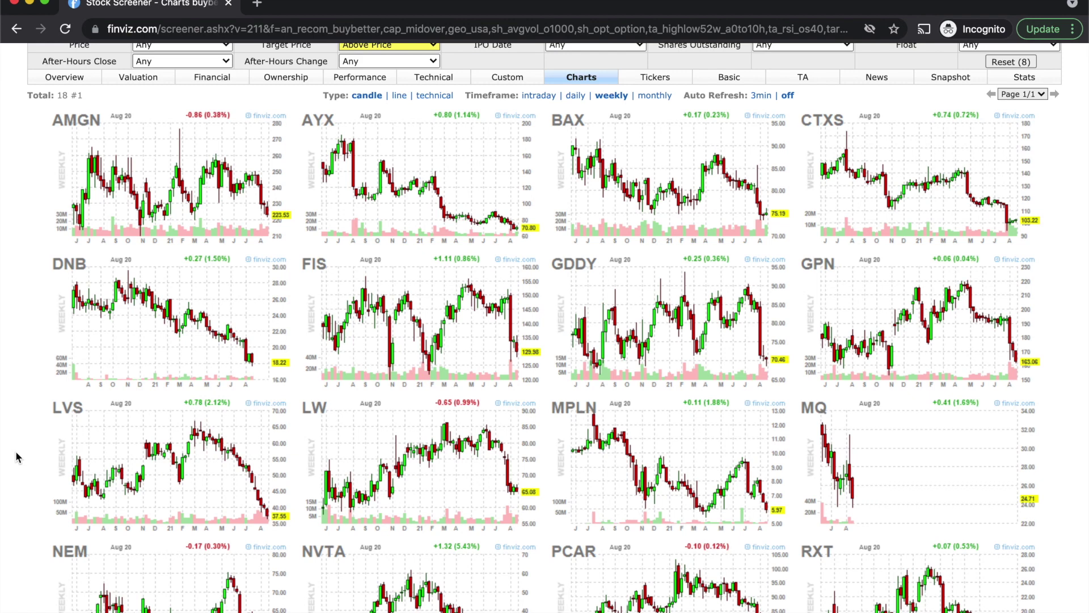
pyautogui.scroll(-3, 17, 457)
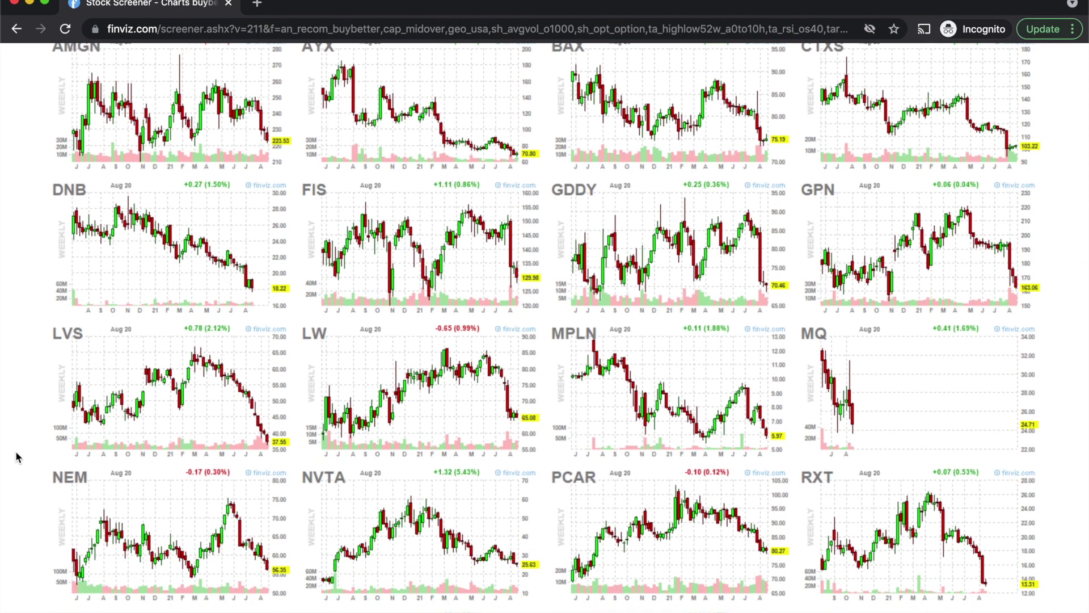
# - Raise the average volume filter to Over 2M and look over the weekly charts of the filtered stocks
pyautogui.scroll(5, 17, 457)
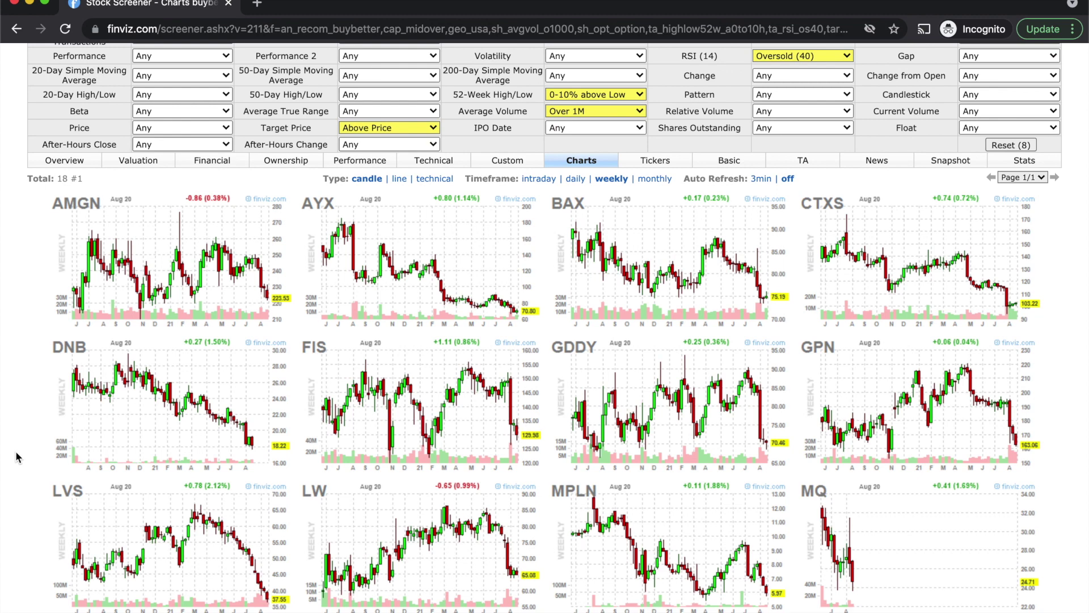
pyautogui.scroll(3, 17, 457)
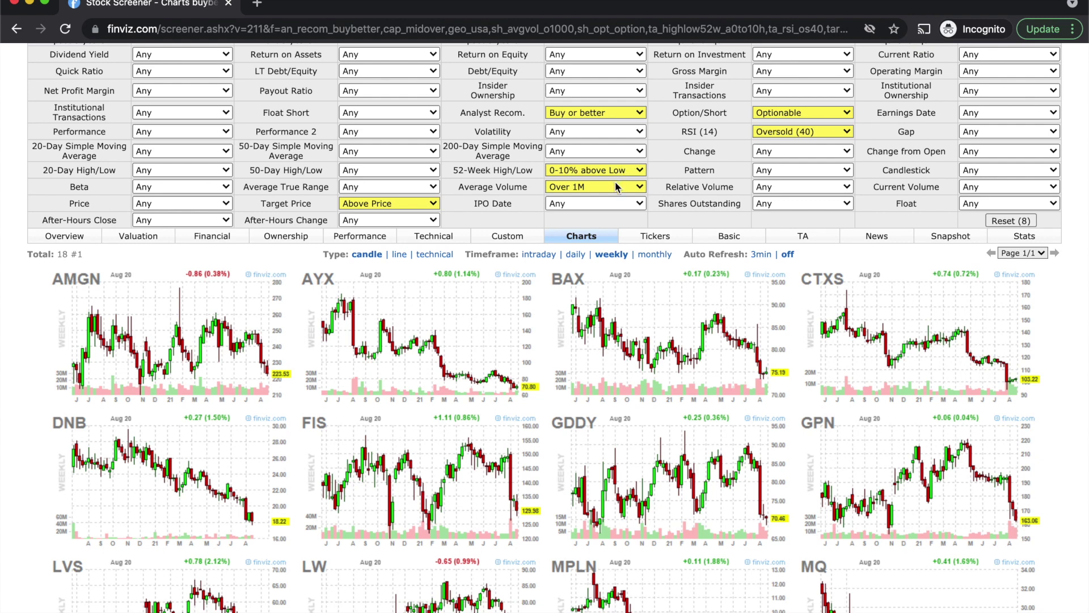
pyautogui.click(618, 187)
pyautogui.click(618, 198)
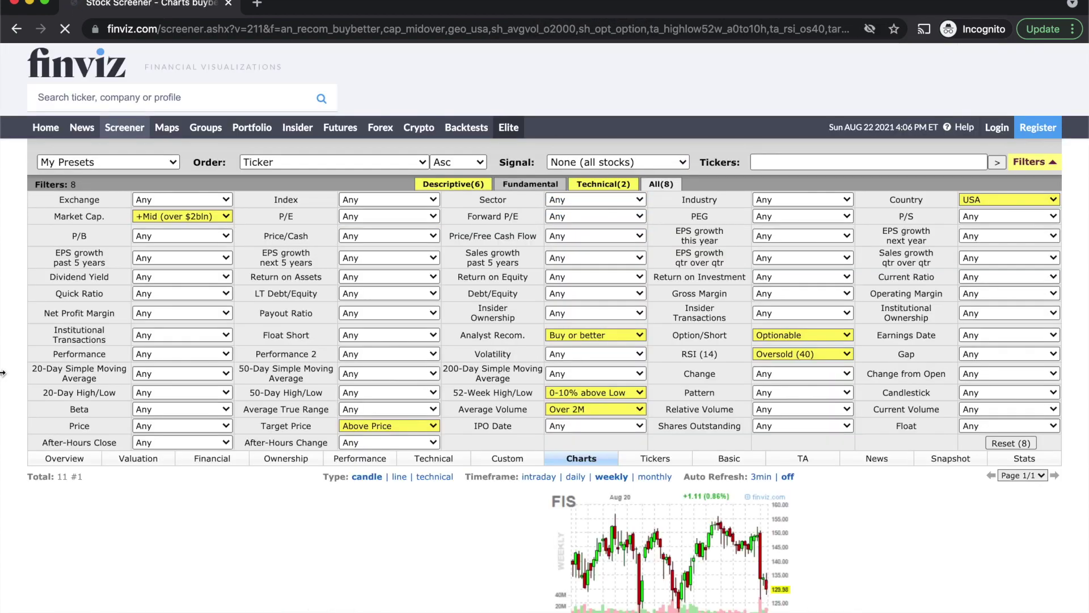
pyautogui.scroll(-6, 3, 374)
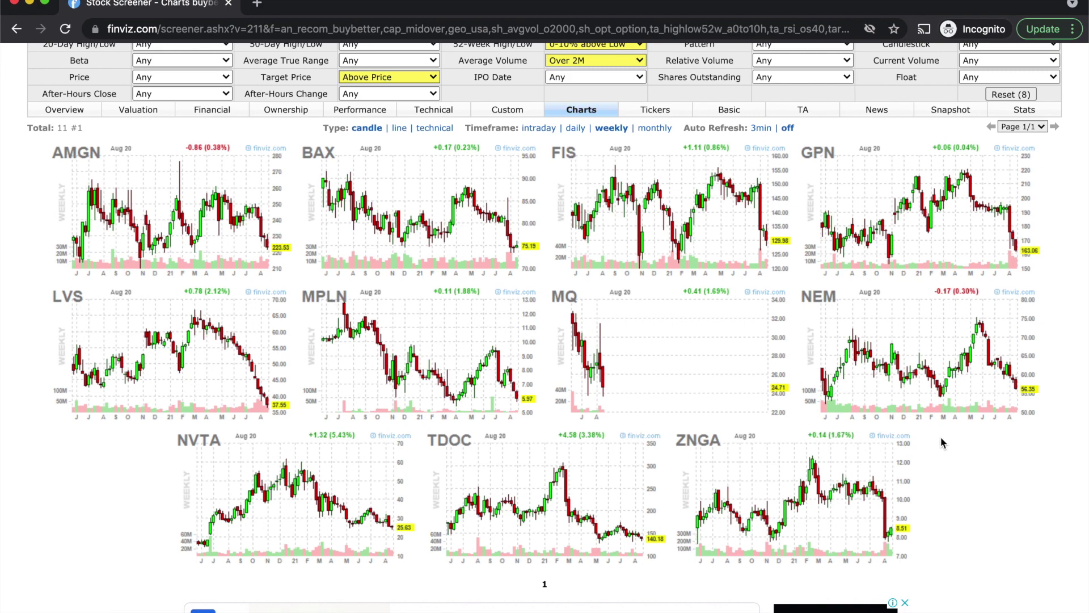
pyautogui.scroll(5, 942, 443)
pyautogui.scroll(-2, 942, 443)
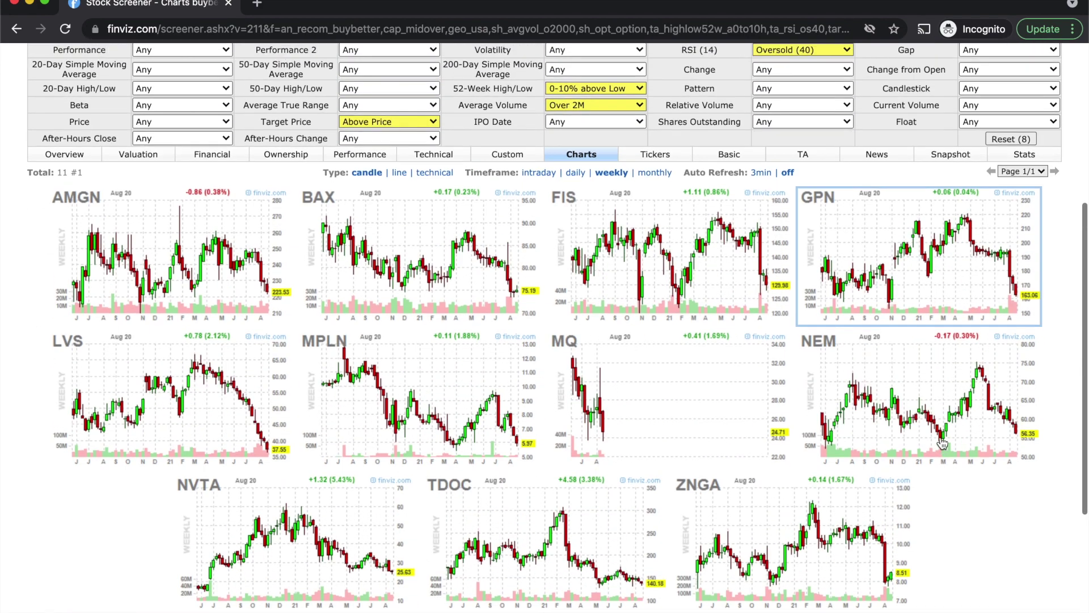
pyautogui.scroll(4, 942, 443)
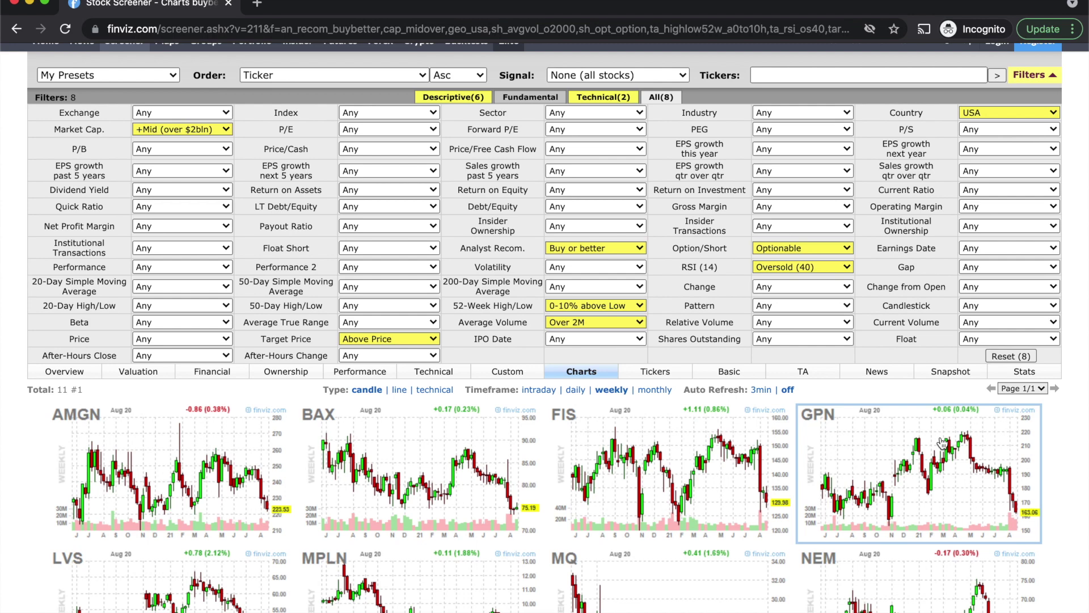
# - Reset the average volume filter to Any and look over the resulting charts
pyautogui.click(630, 323)
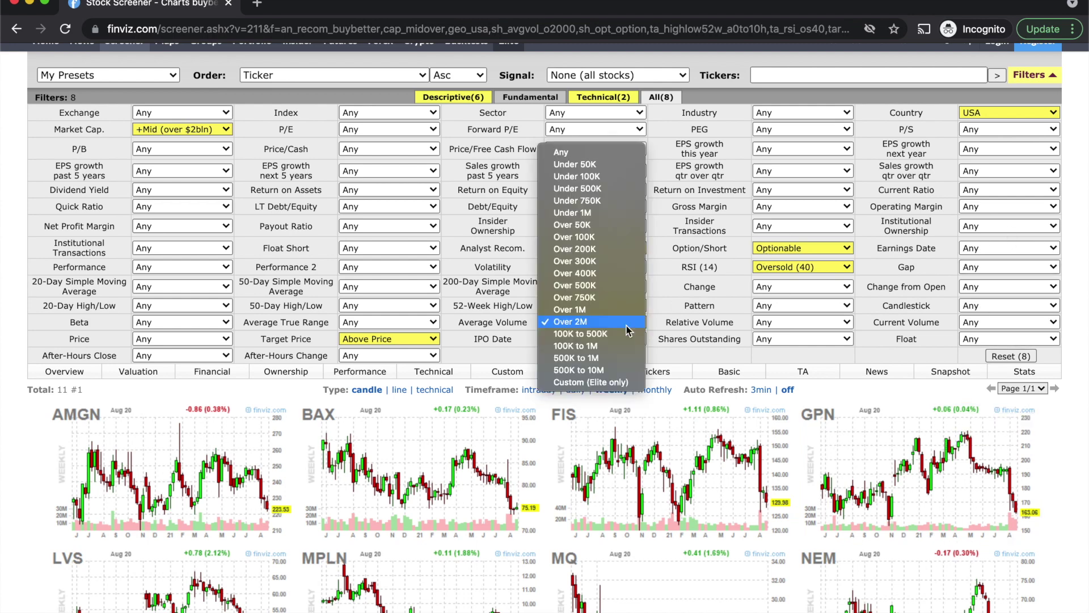
pyautogui.click(589, 153)
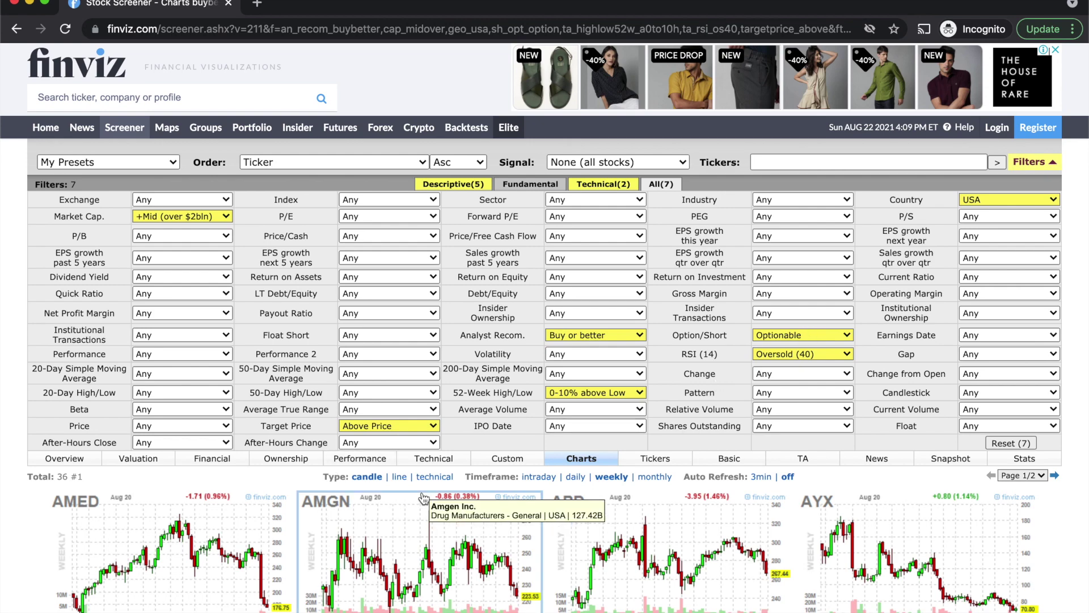
pyautogui.scroll(-5, 424, 498)
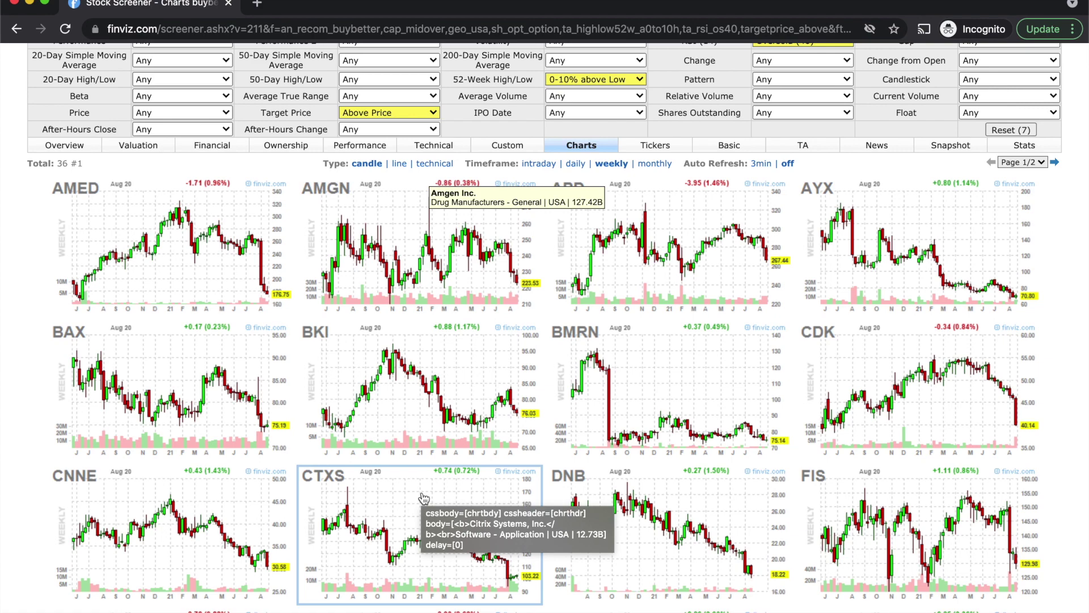
pyautogui.scroll(5, 424, 498)
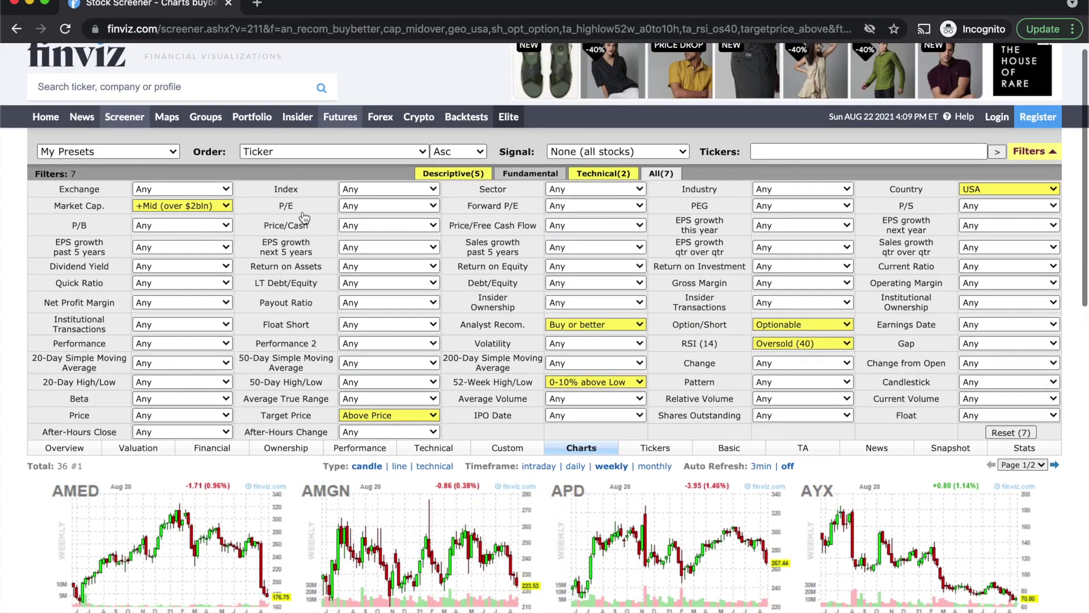
# - Set the Index filter to S&P 500 and look through the weekly charts of the matching stocks
pyautogui.click(371, 194)
pyautogui.click(374, 198)
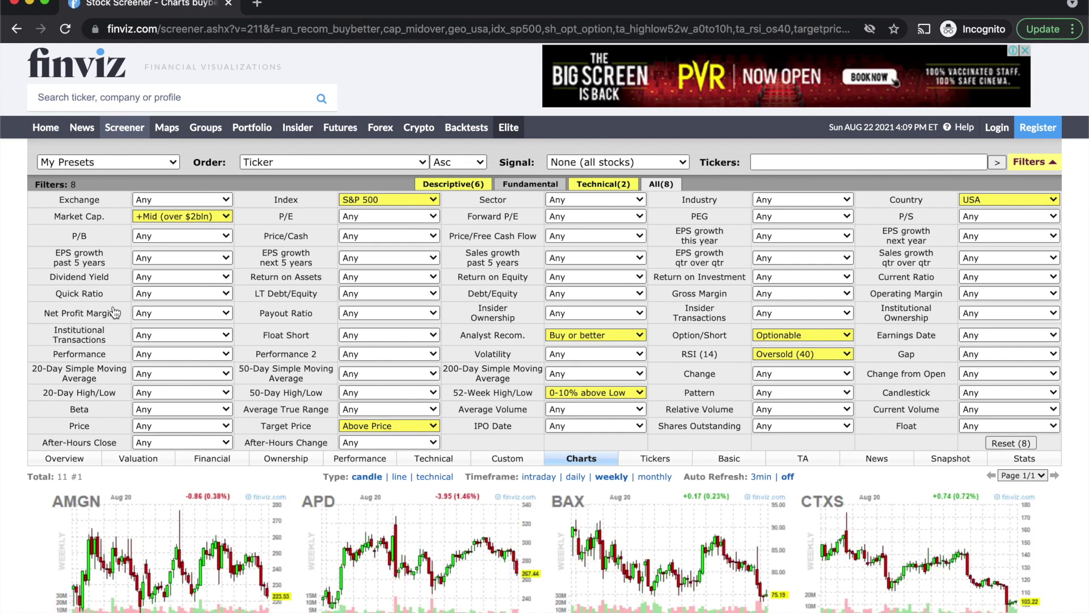
pyautogui.scroll(-5, 114, 312)
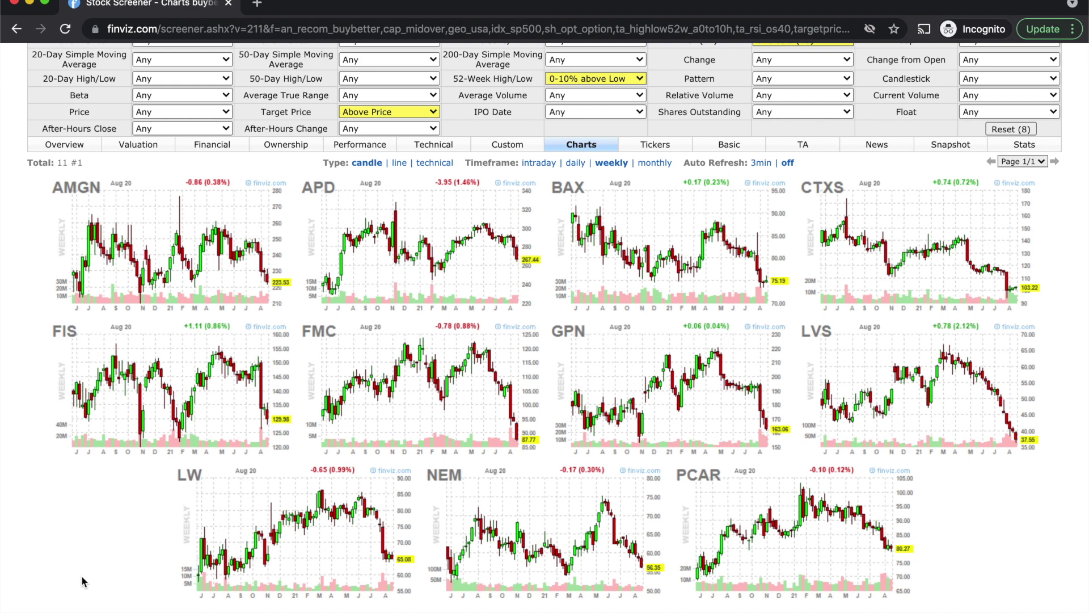
pyautogui.scroll(2, 91, 554)
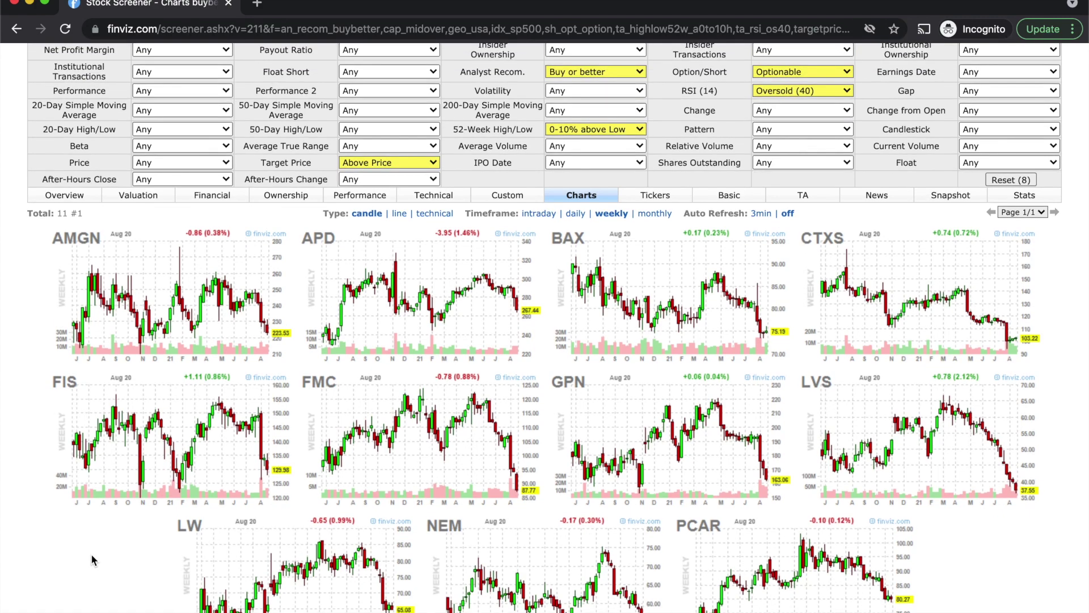
# - Set the Index filter to DJIA and view the matching weekly chart
pyautogui.scroll(10, 91, 553)
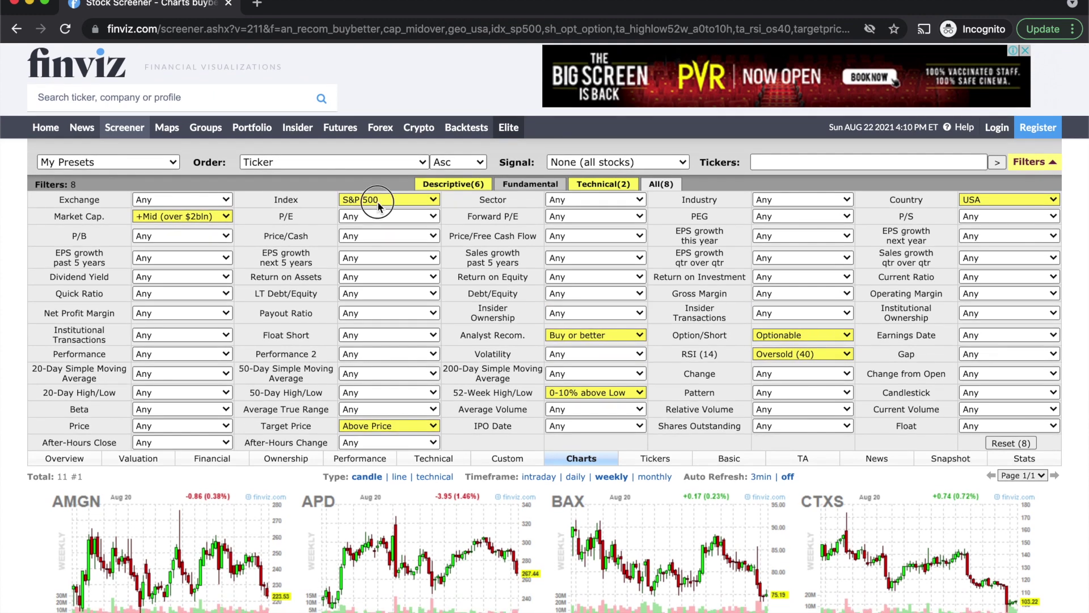
pyautogui.click(390, 199)
pyautogui.click(358, 212)
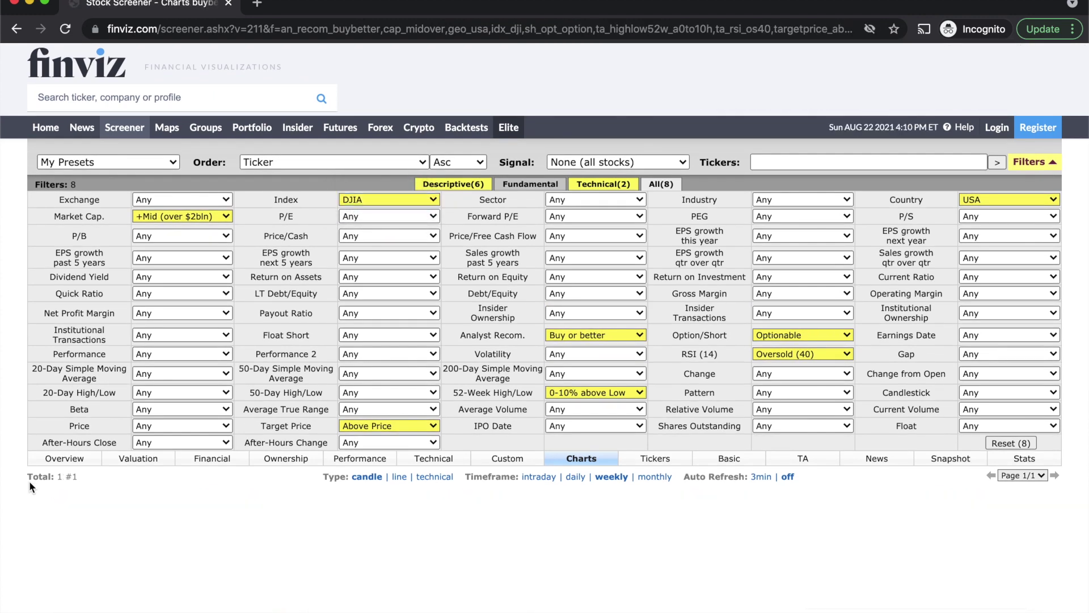
pyautogui.scroll(-2, 29, 482)
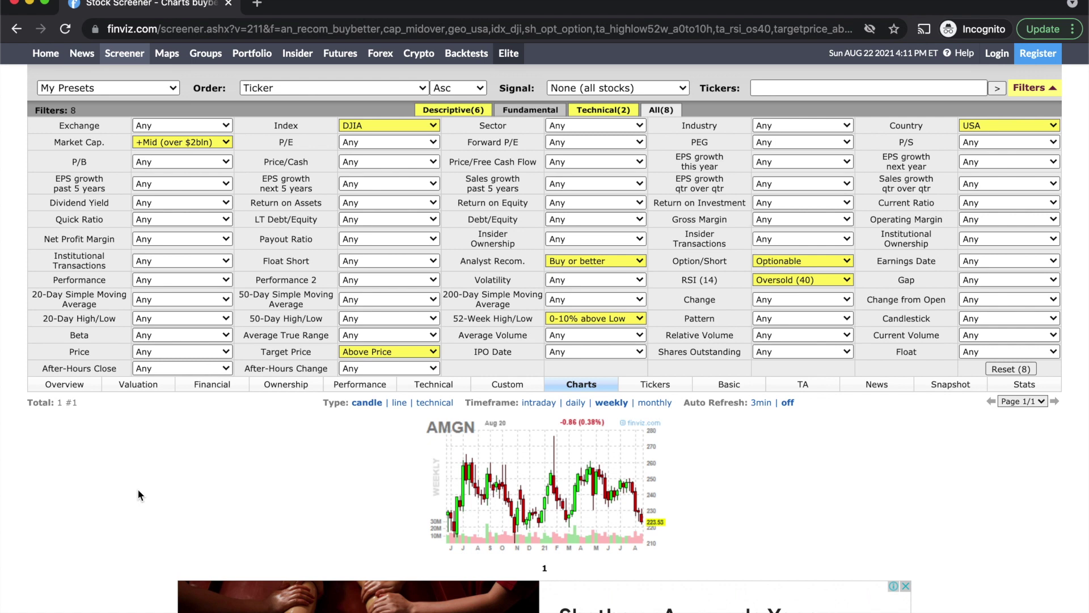
pyautogui.scroll(3, 658, 391)
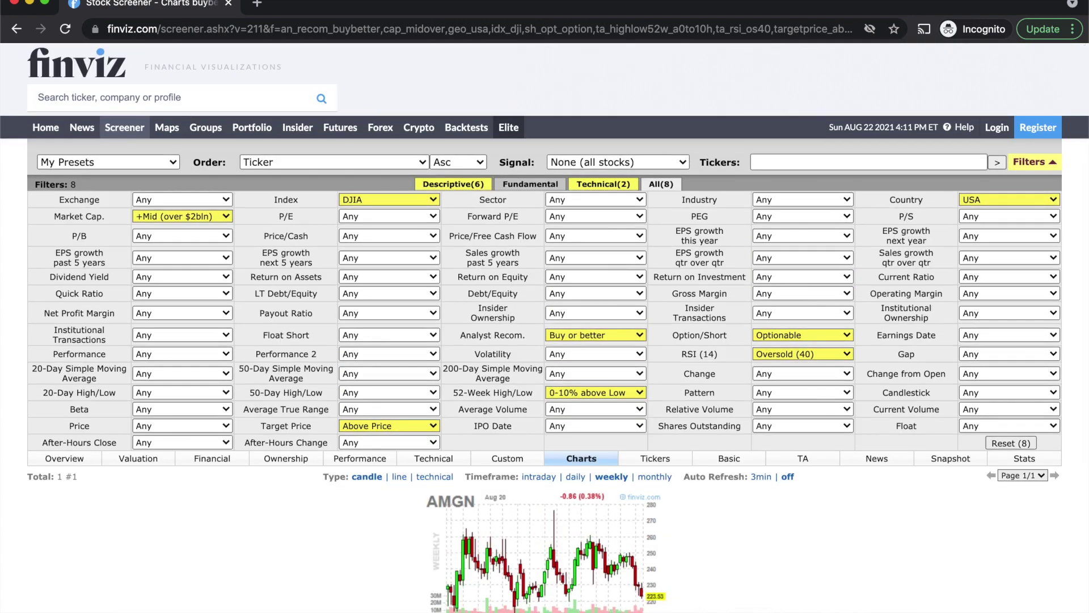
# - Switch to the Excel stock list and copy all ticker symbols in column A, from AMD in A2 down to ALB
pyautogui.click(863, 606)
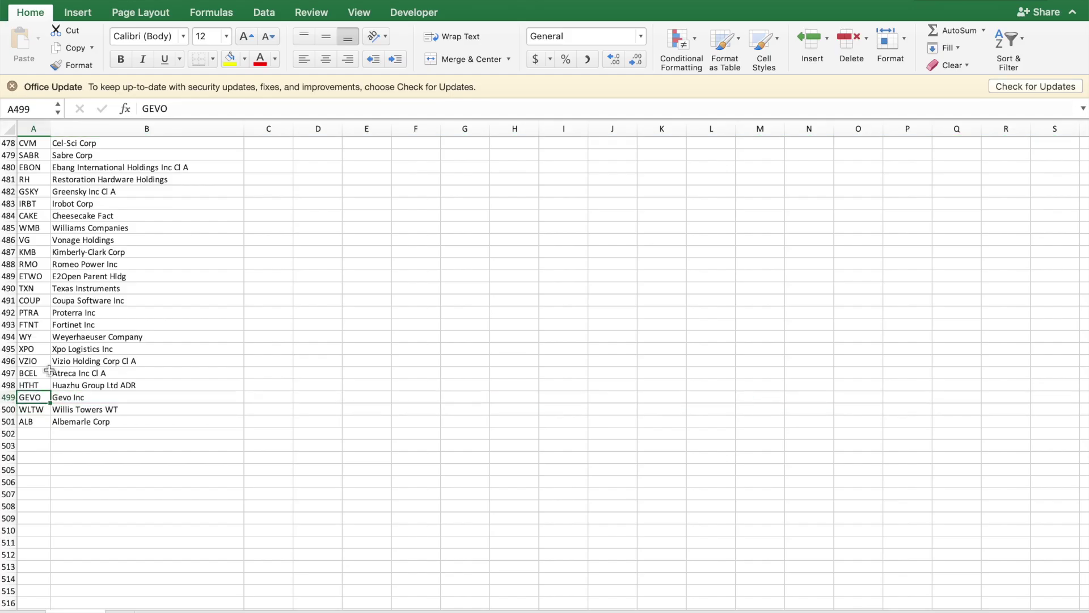
pyautogui.click(48, 370)
pyautogui.hotkey('ctrl', 'Home')
pyautogui.scroll(15, 48, 370)
pyautogui.click(48, 249)
pyautogui.scroll(15, 47, 250)
pyautogui.scroll(10, 47, 250)
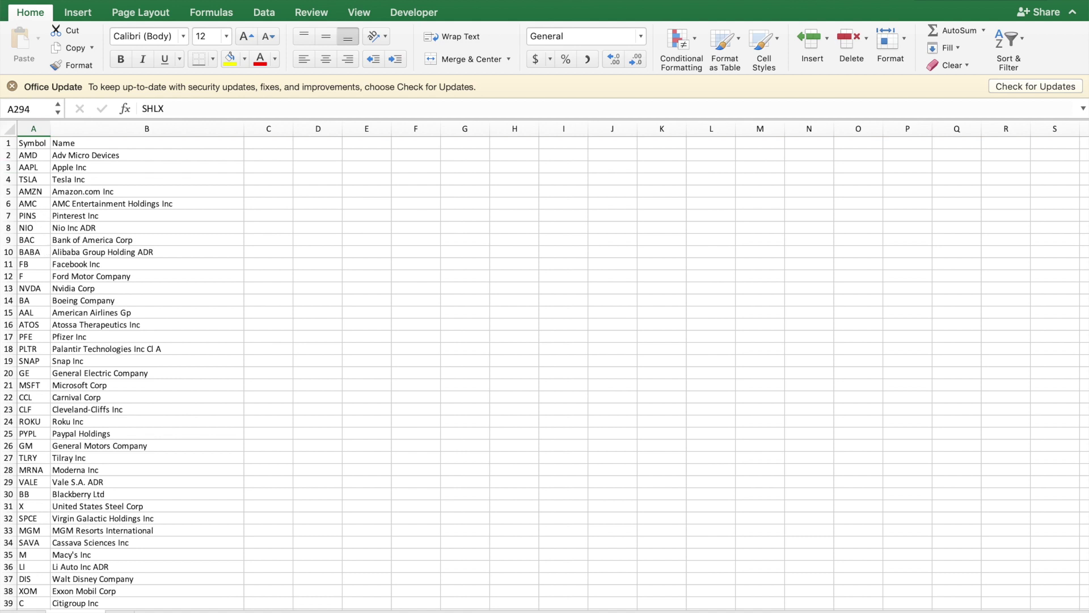
pyautogui.click(44, 152)
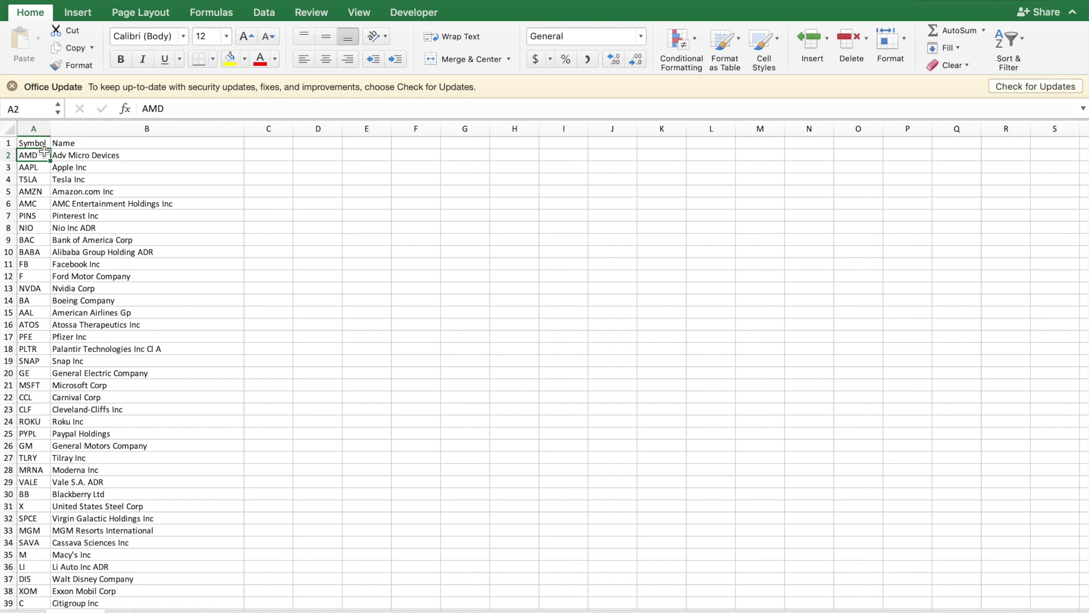
pyautogui.press('super+shift+Down')
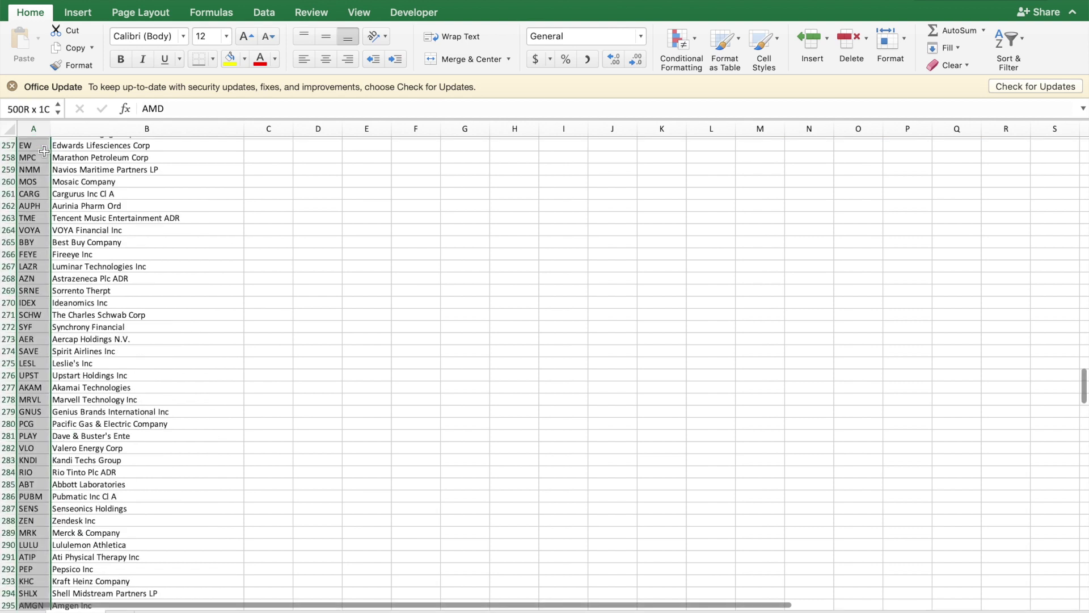
pyautogui.scroll(20, 43, 151)
# - Switch back to the Finviz screener, paste the copied symbols as tickers and set the Index filter to Any
pyautogui.press('super+Tab')
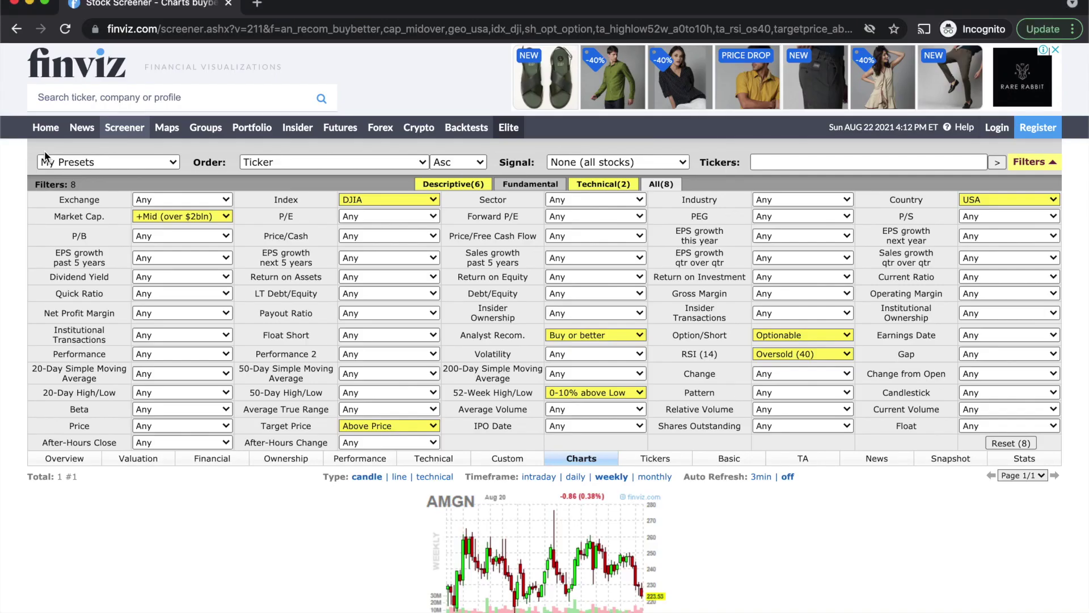
pyautogui.click(817, 161)
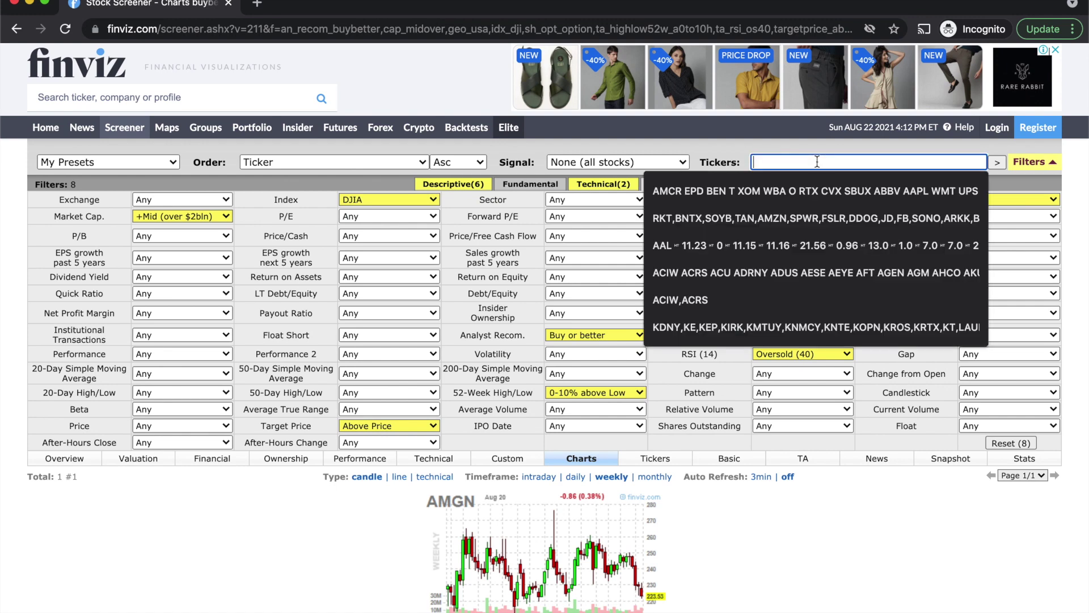
pyautogui.press('super+v')
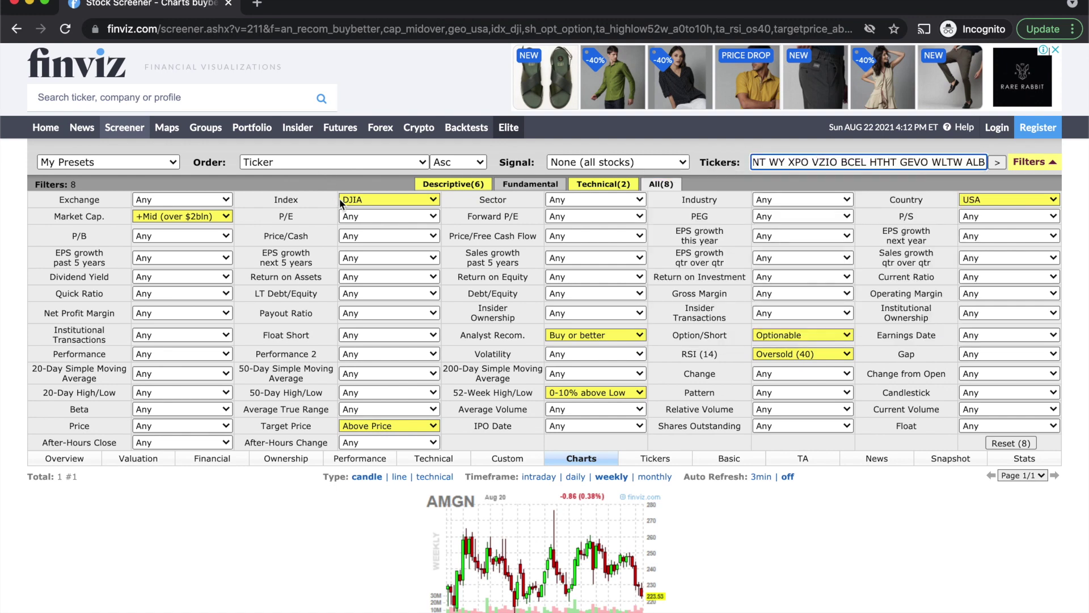
pyautogui.click(358, 199)
pyautogui.click(355, 176)
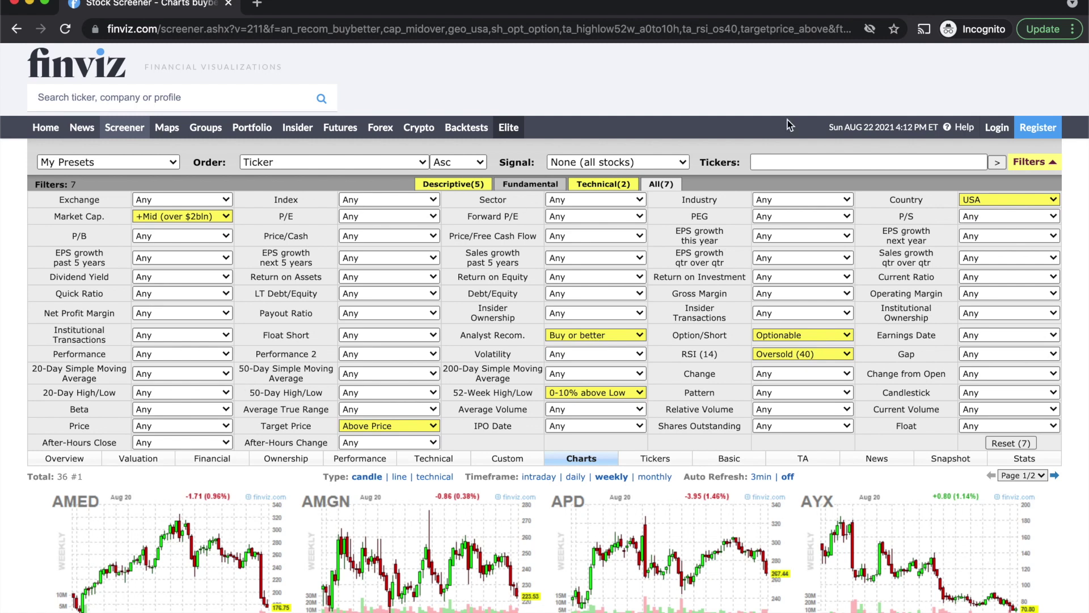
# - Paste the copied symbols as tickers again, apply them to the screen and look through the remaining stocks' weekly charts
pyautogui.click(846, 160)
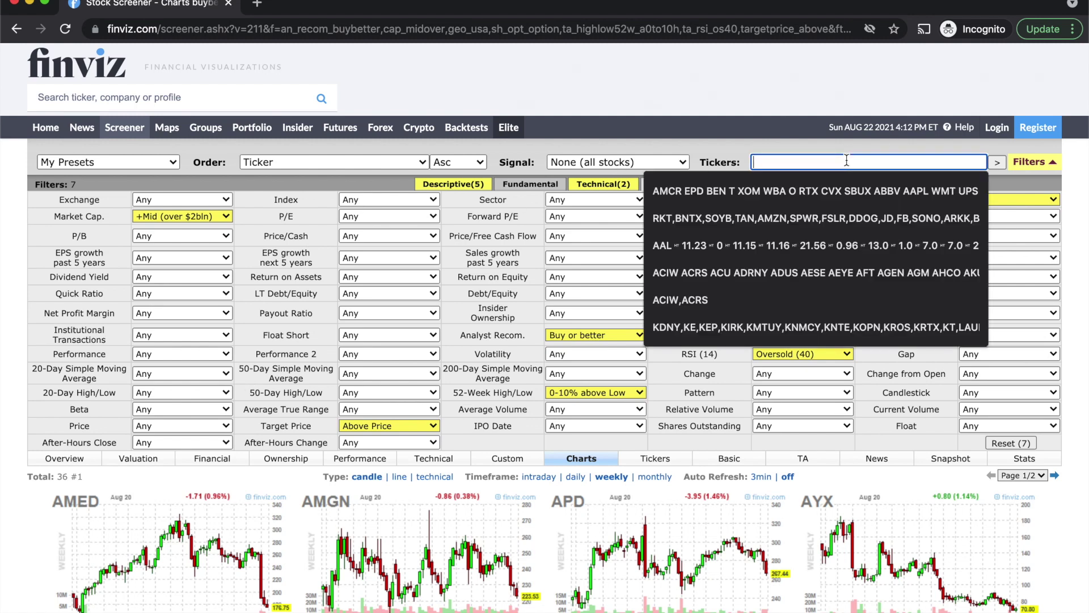
pyautogui.press('super+v')
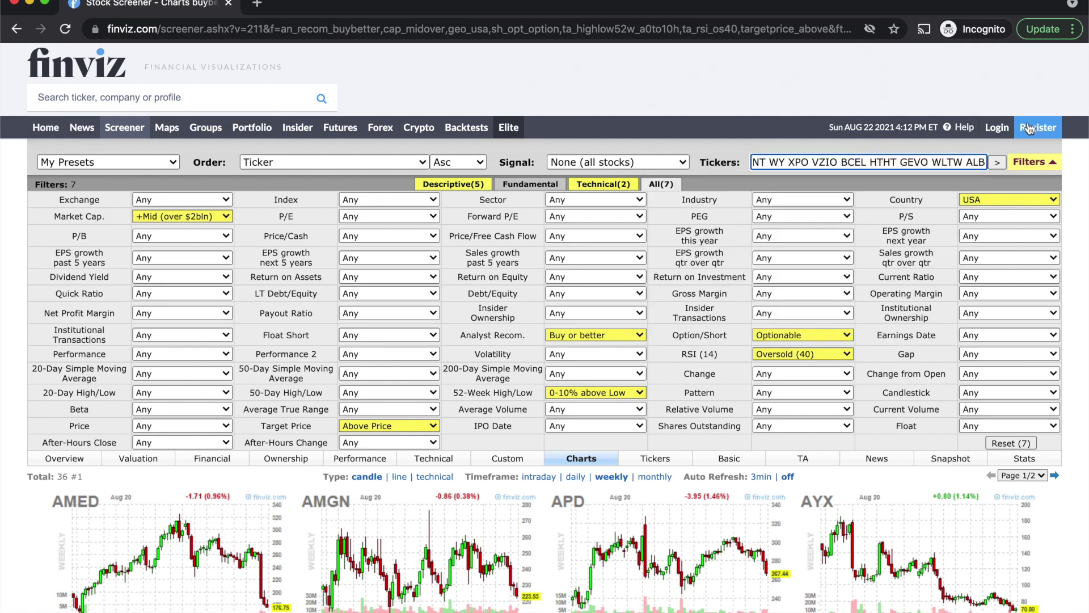
pyautogui.click(998, 164)
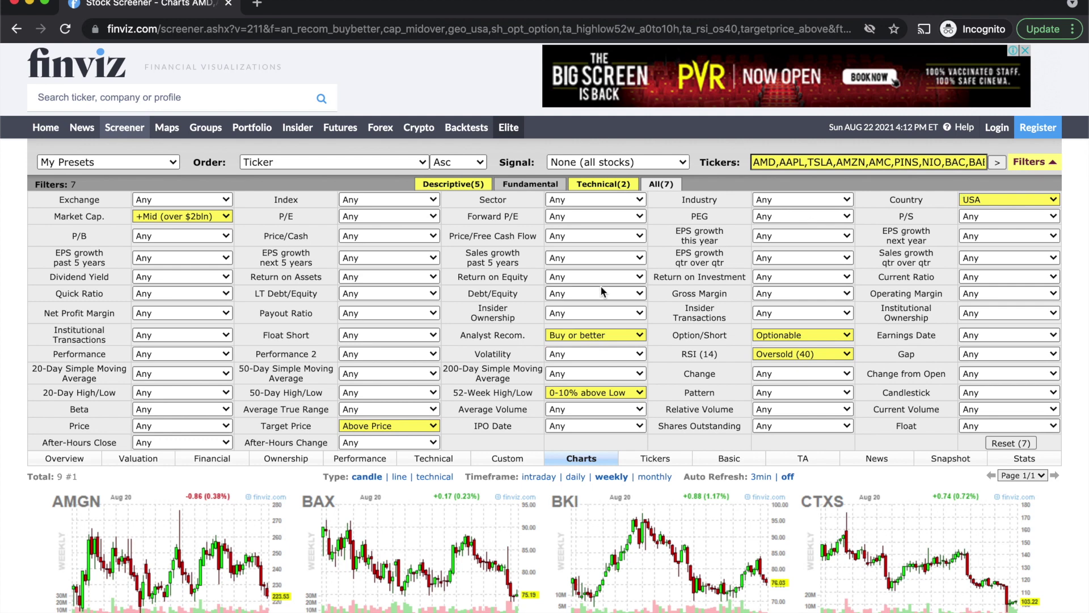
pyautogui.scroll(-3, 602, 288)
pyautogui.scroll(-2, 601, 291)
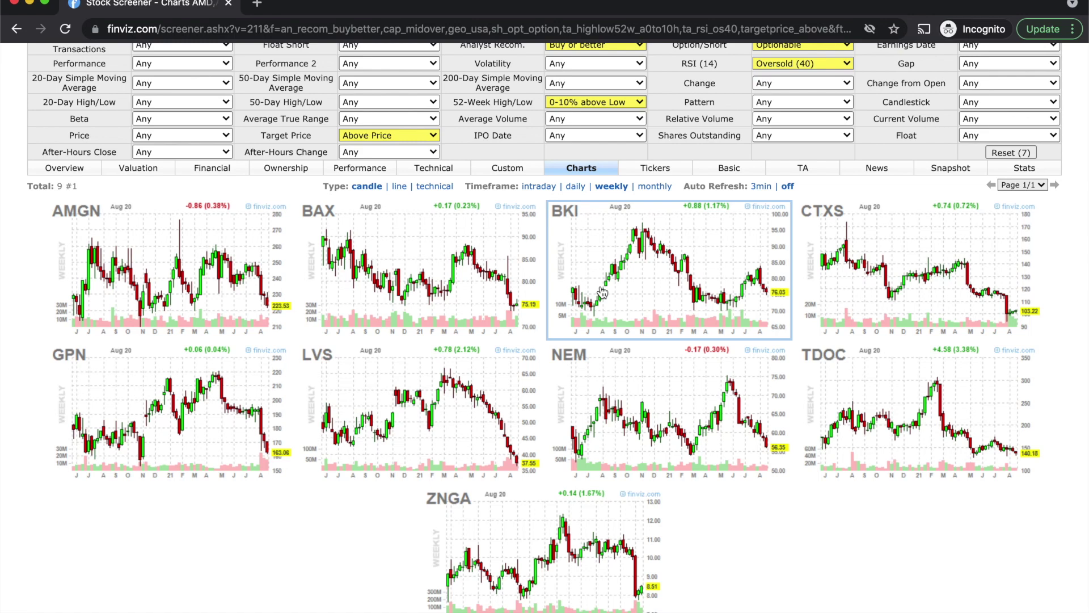
pyautogui.scroll(2, 603, 292)
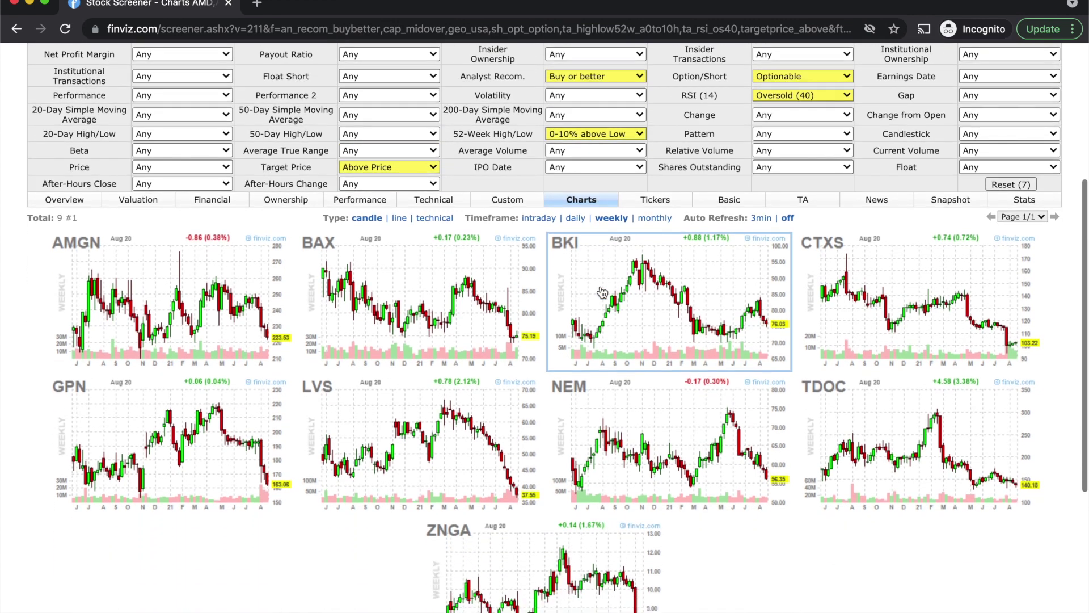
pyautogui.scroll(-1, 603, 292)
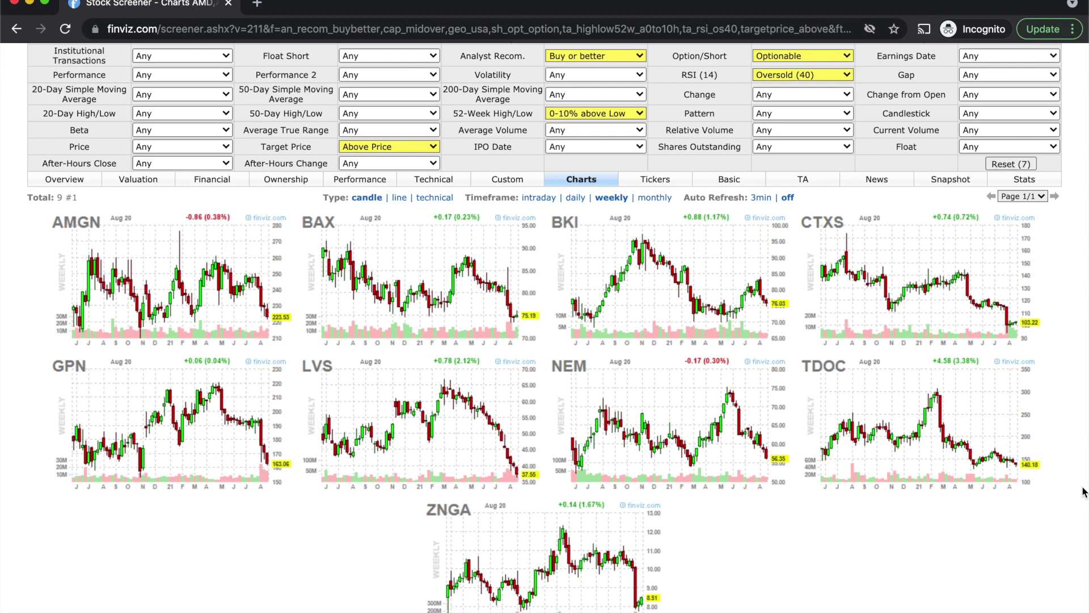
pyautogui.scroll(5, 1084, 491)
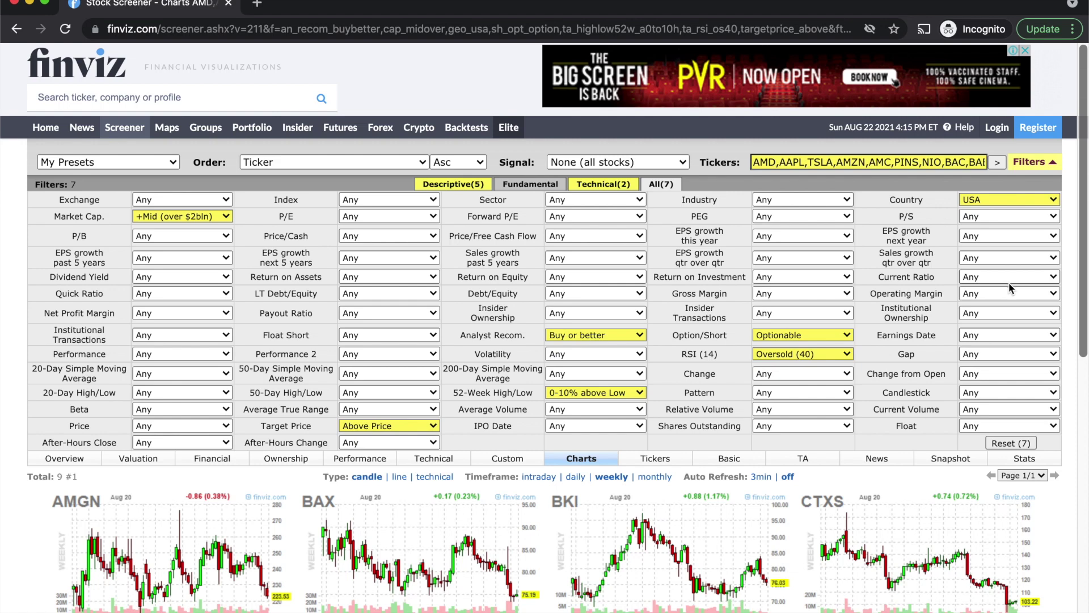